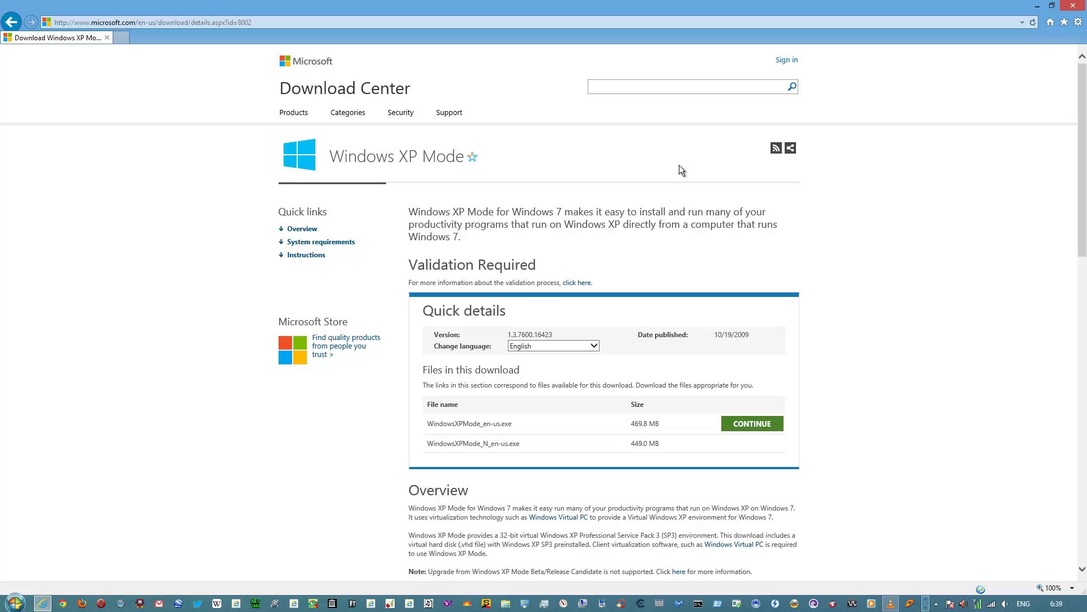
# Download WindowsXPMode_en-us.exe from the Windows XP Mode page and save it to the Desktop
pyautogui.click(770, 428)
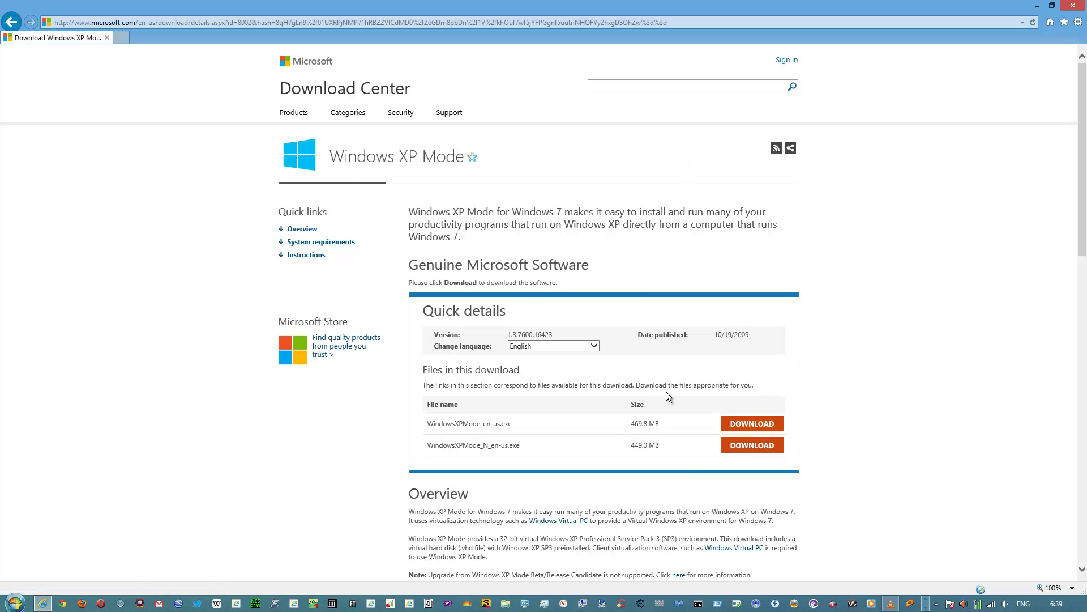
pyautogui.click(734, 422)
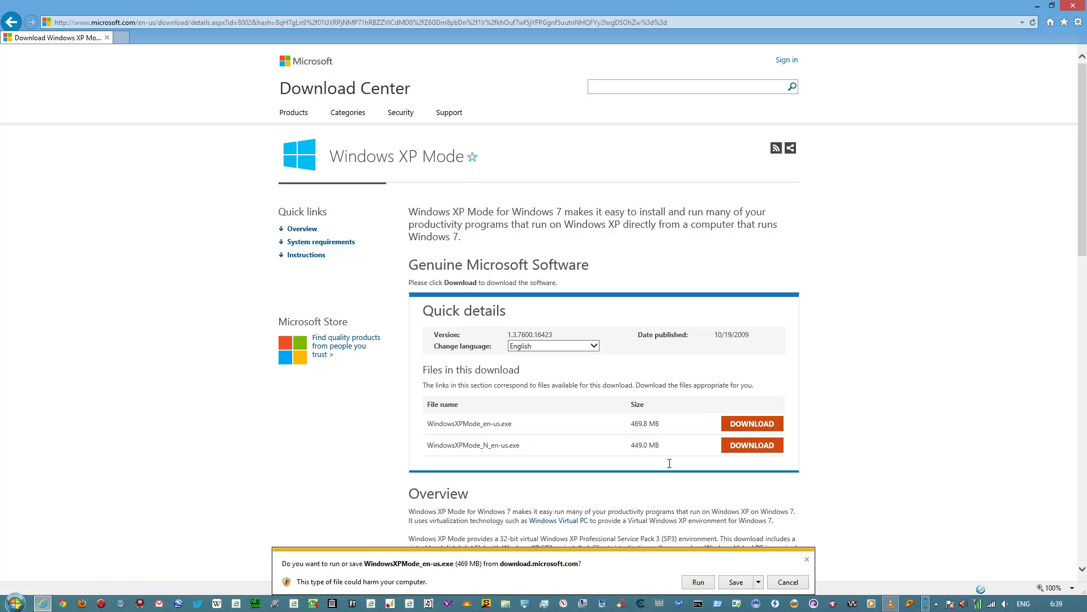
pyautogui.click(758, 581)
pyautogui.click(790, 567)
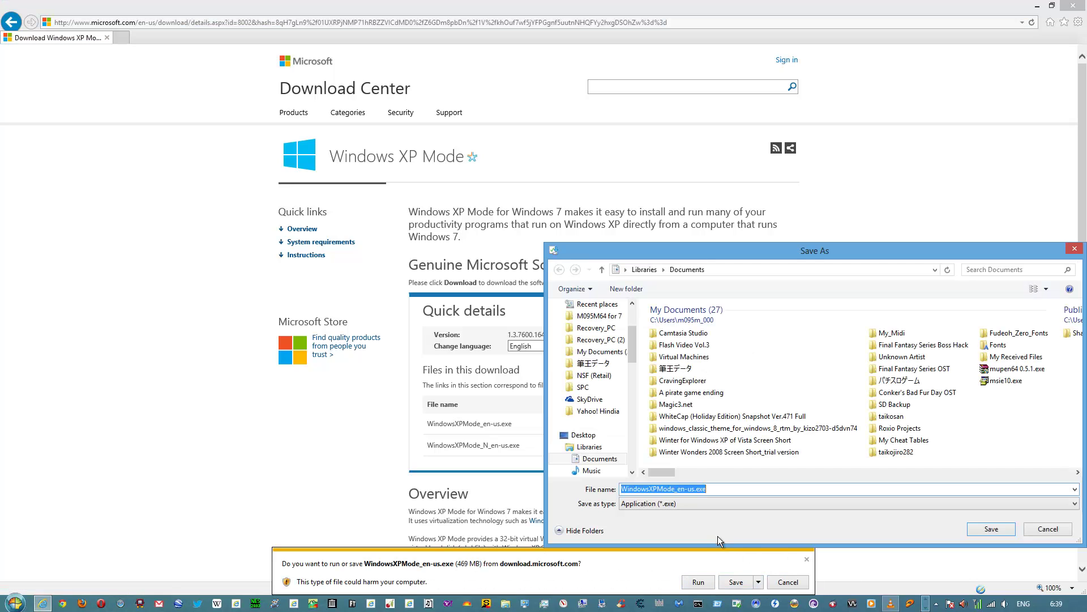
pyautogui.click(610, 435)
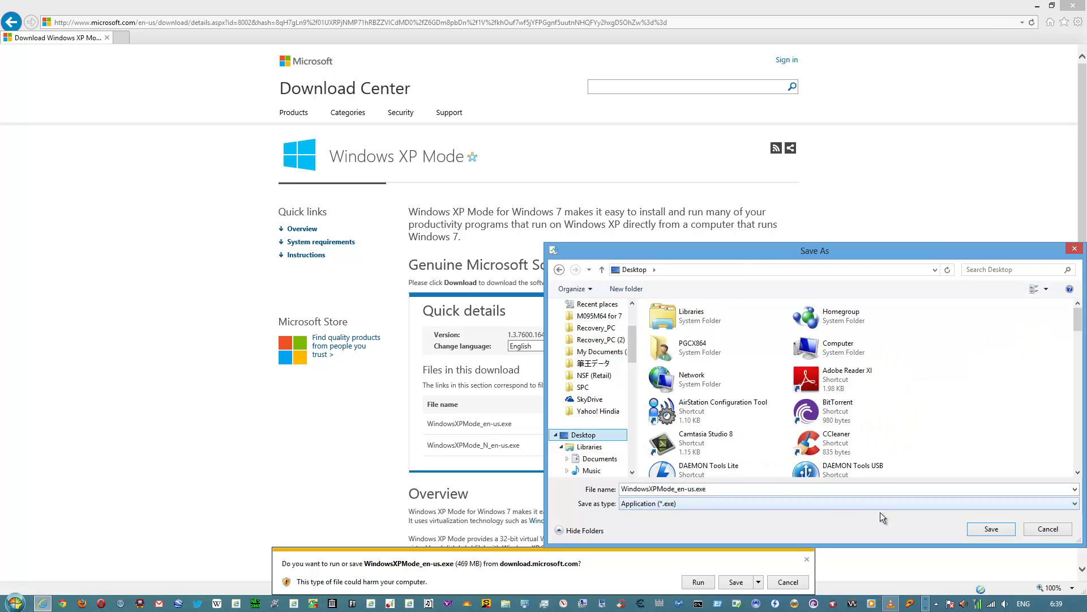
pyautogui.click(988, 528)
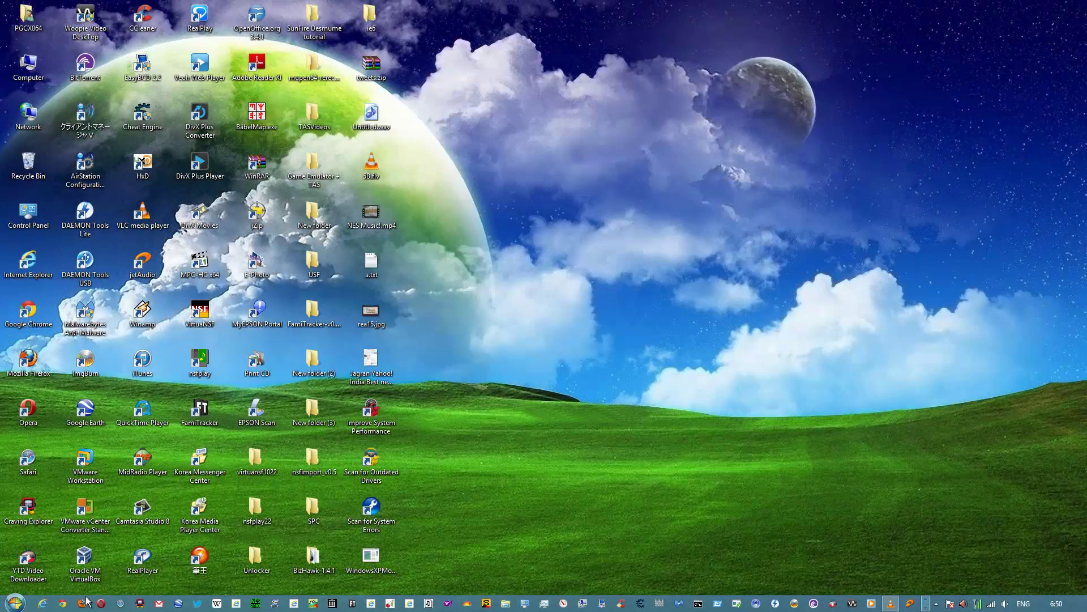
# Open Google Chrome and search Google for "starwind v2v converter download"
pyautogui.click(62, 603)
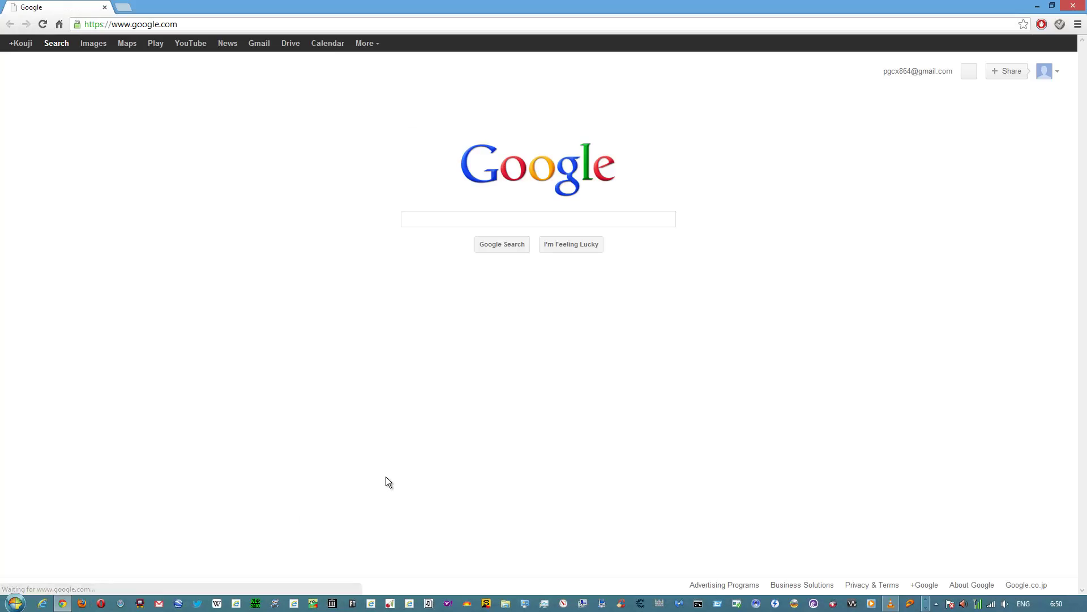
pyautogui.write('starwind')
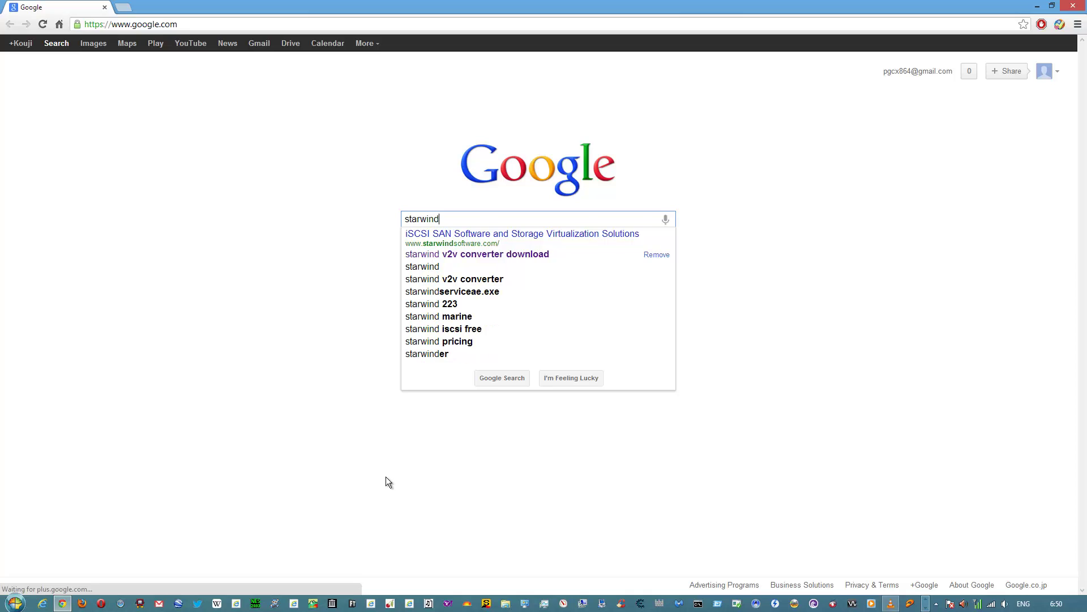
pyautogui.write(' v2v ')
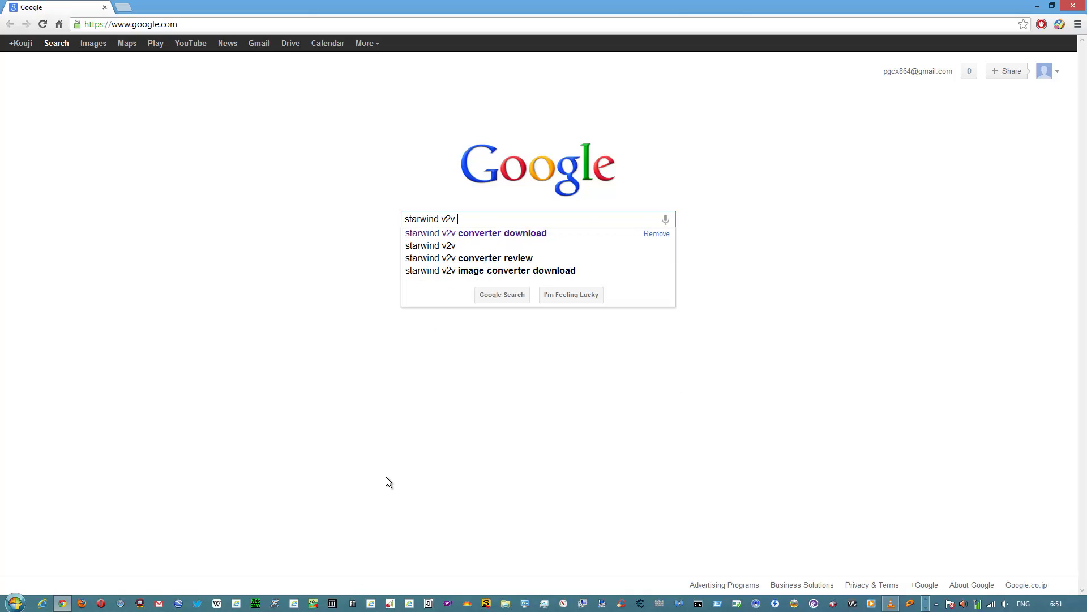
pyautogui.write('converte')
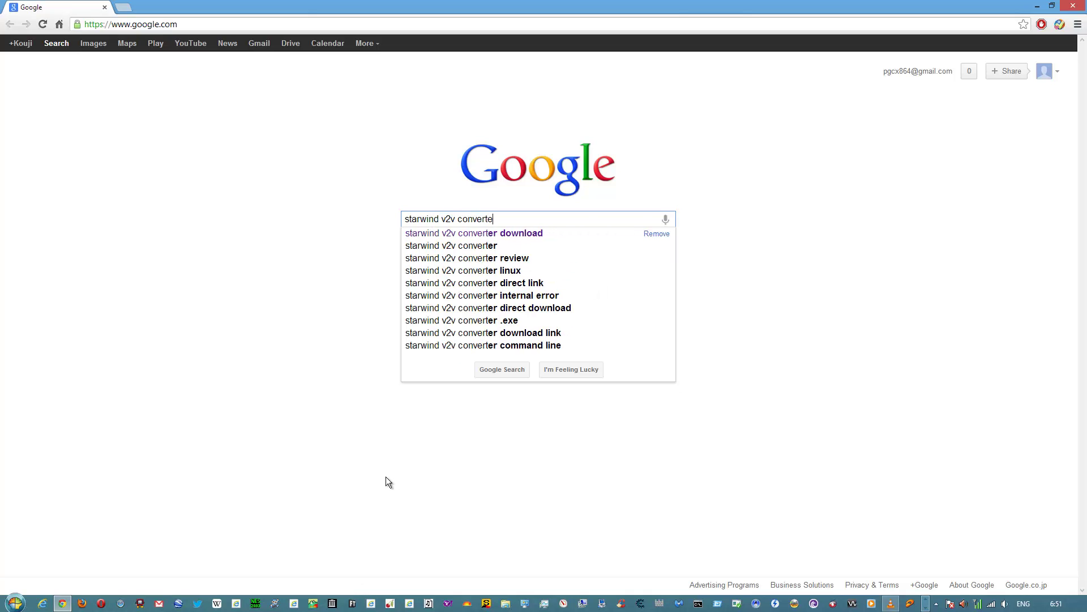
pyautogui.write('r down')
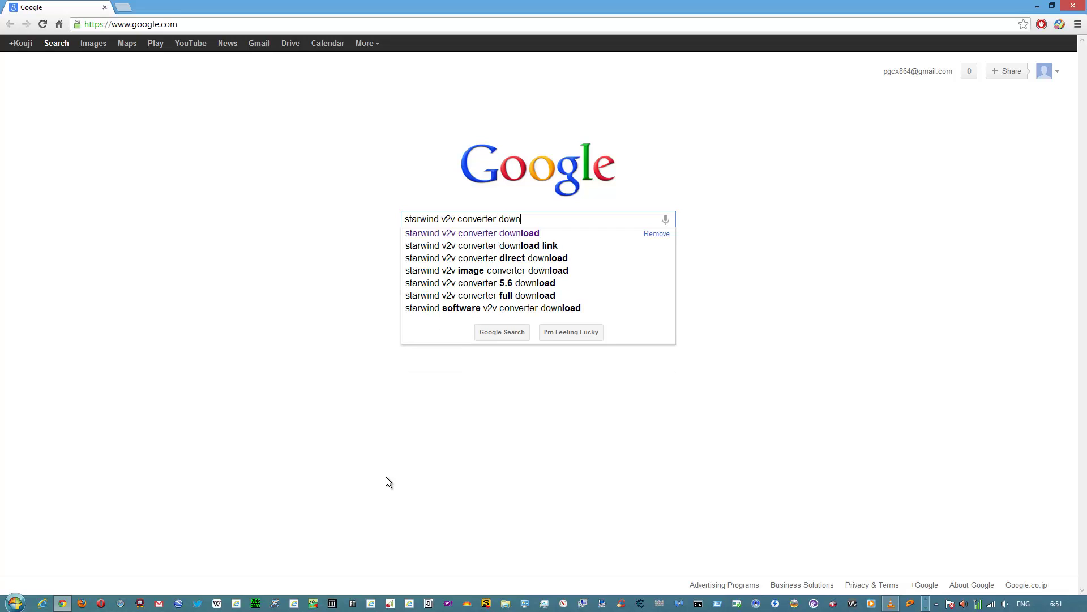
pyautogui.write('load')
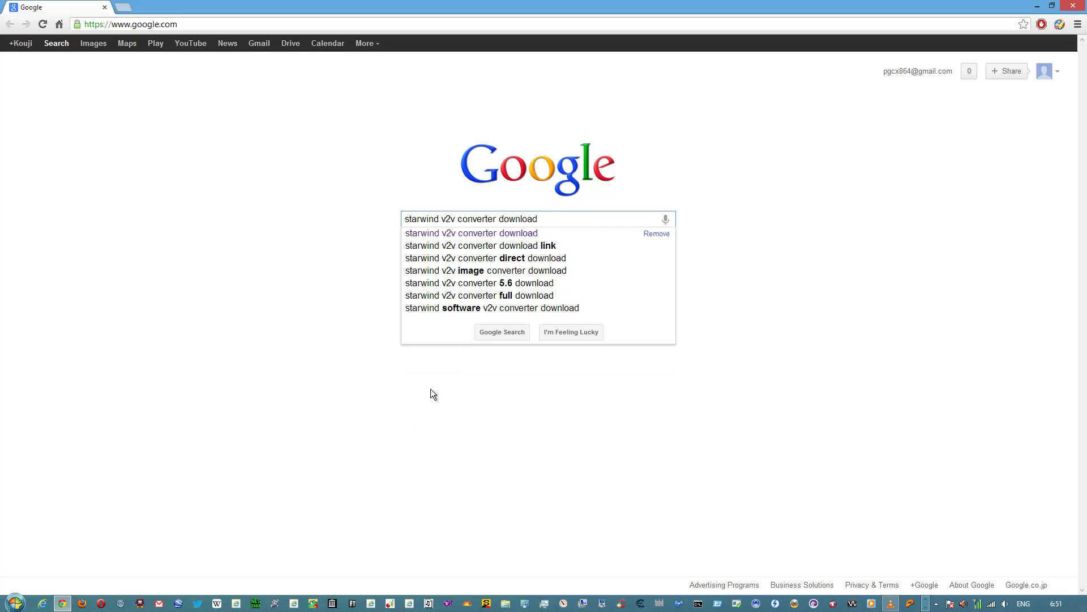
pyautogui.click(479, 229)
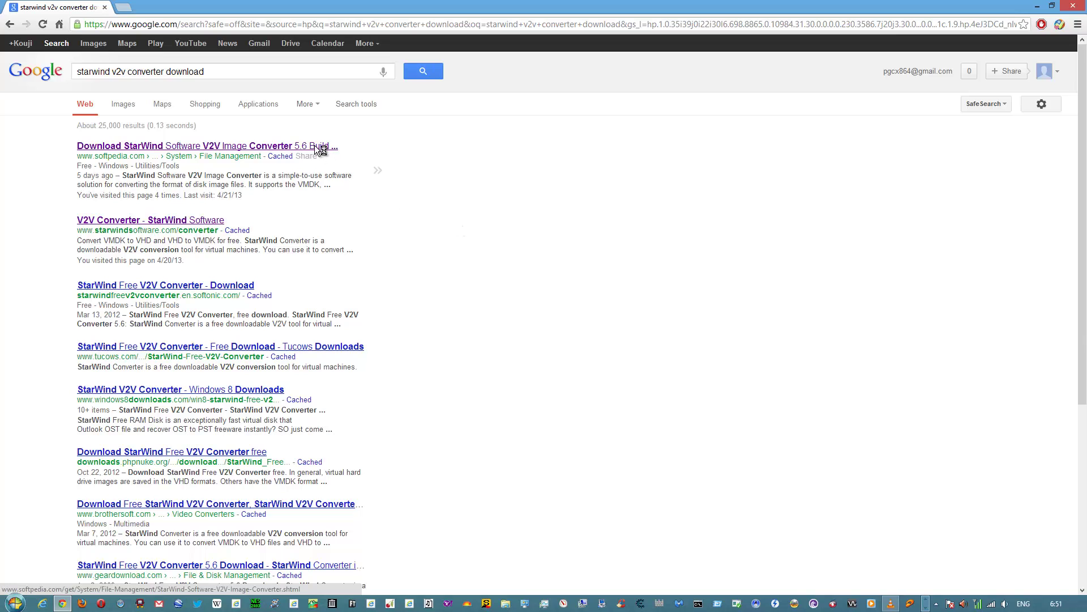
# Download StarWind V2V Image Converter 5.6 from Softpedia's External mirror 1 and save it to the Desktop as StarWindConverter (1).exe
pyautogui.click(314, 146)
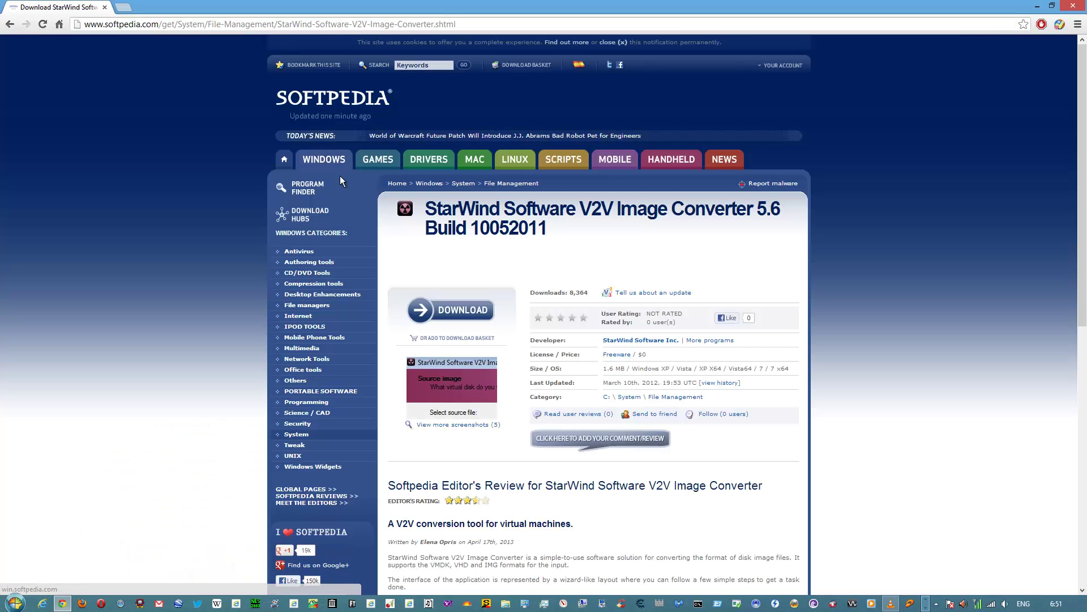
pyautogui.click(446, 309)
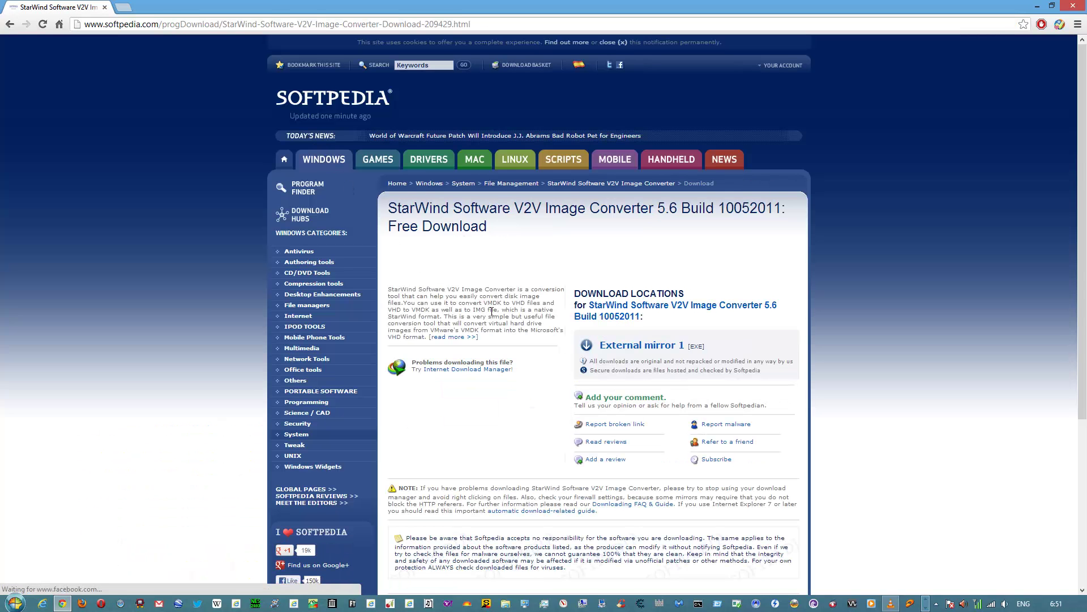
pyautogui.click(619, 344)
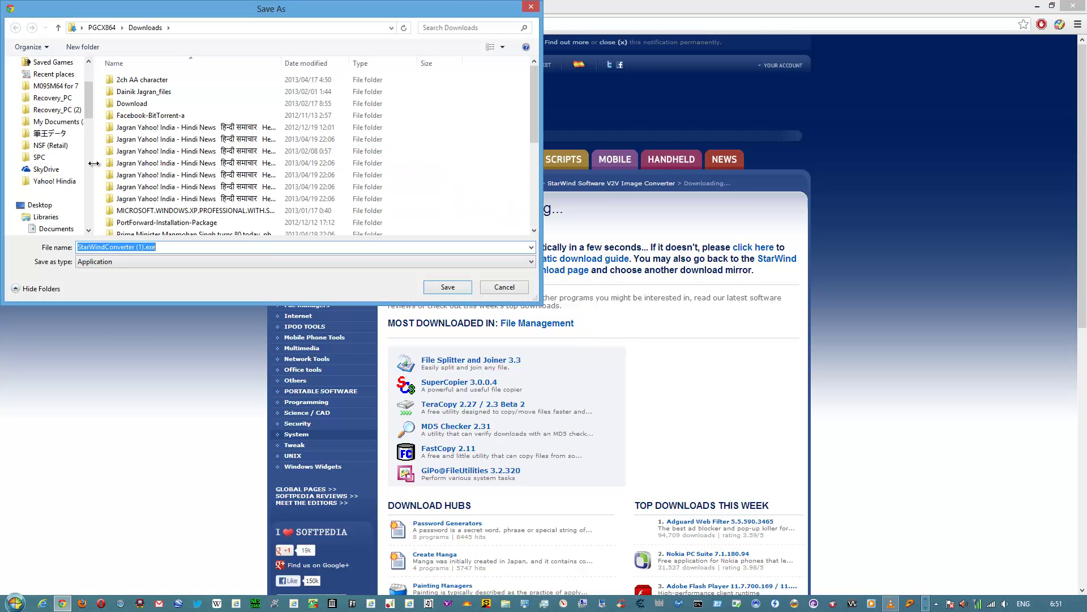
pyautogui.click(40, 205)
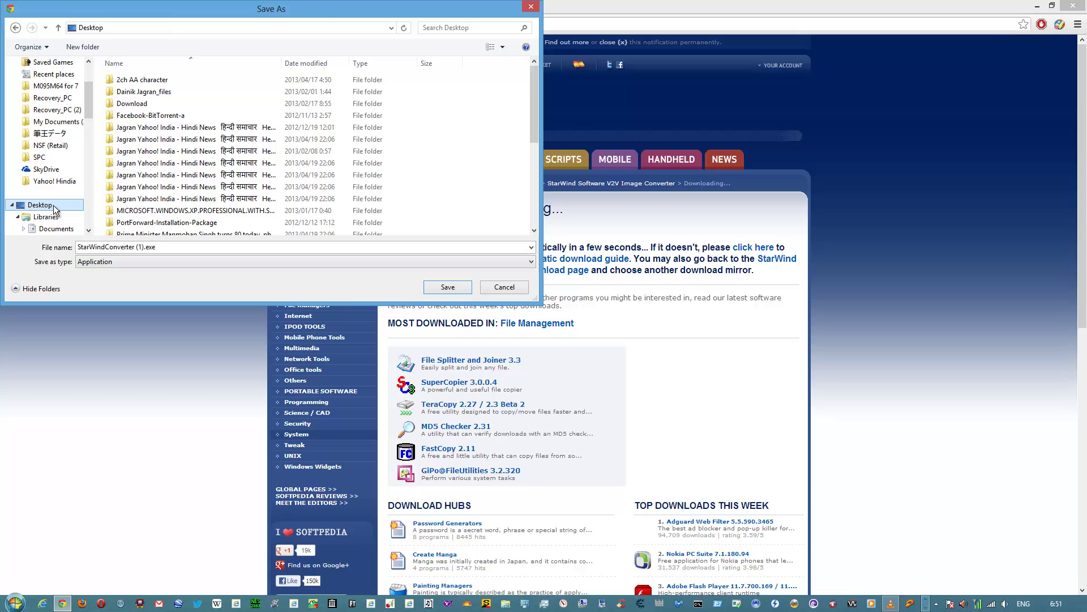
pyautogui.click(426, 290)
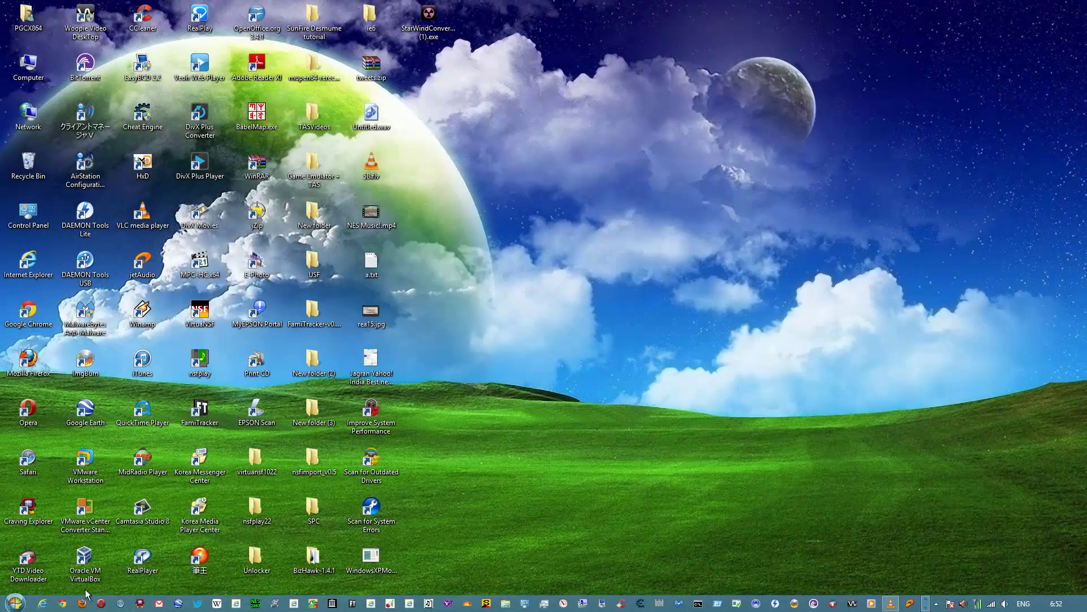
# Search Google in Chrome for "winrar" and open the downloads page of the RARLAB website
pyautogui.click(56, 604)
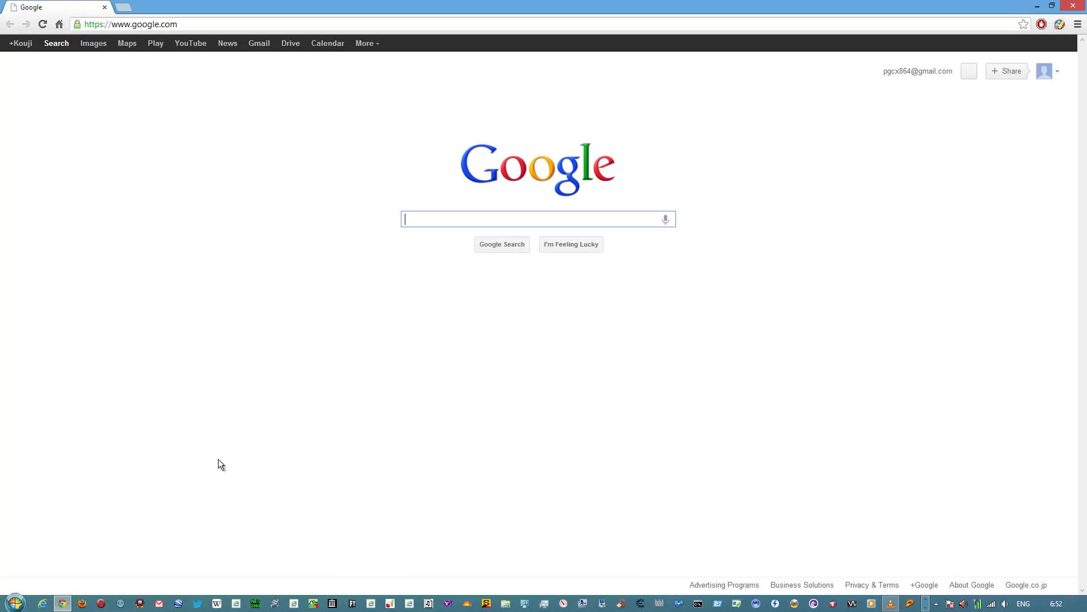
pyautogui.write('winrar')
pyautogui.press('Return')
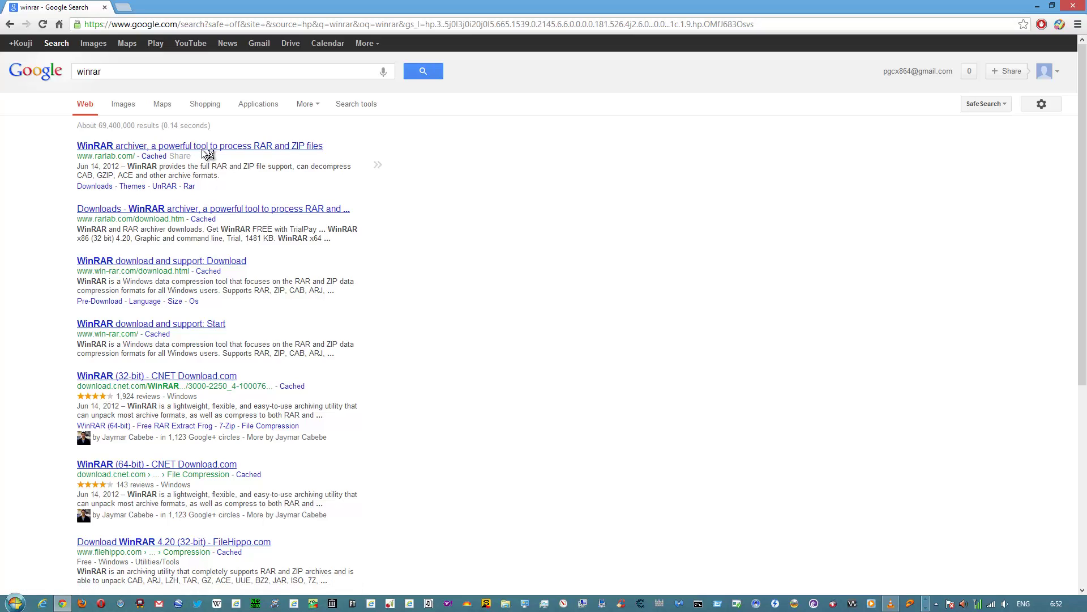
pyautogui.click(202, 147)
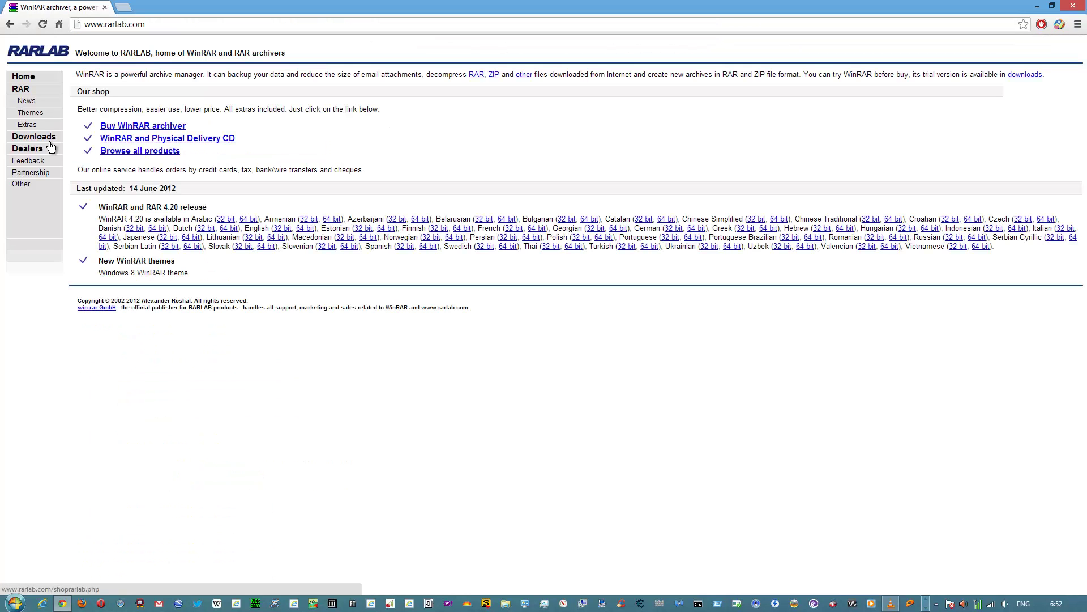
pyautogui.click(56, 140)
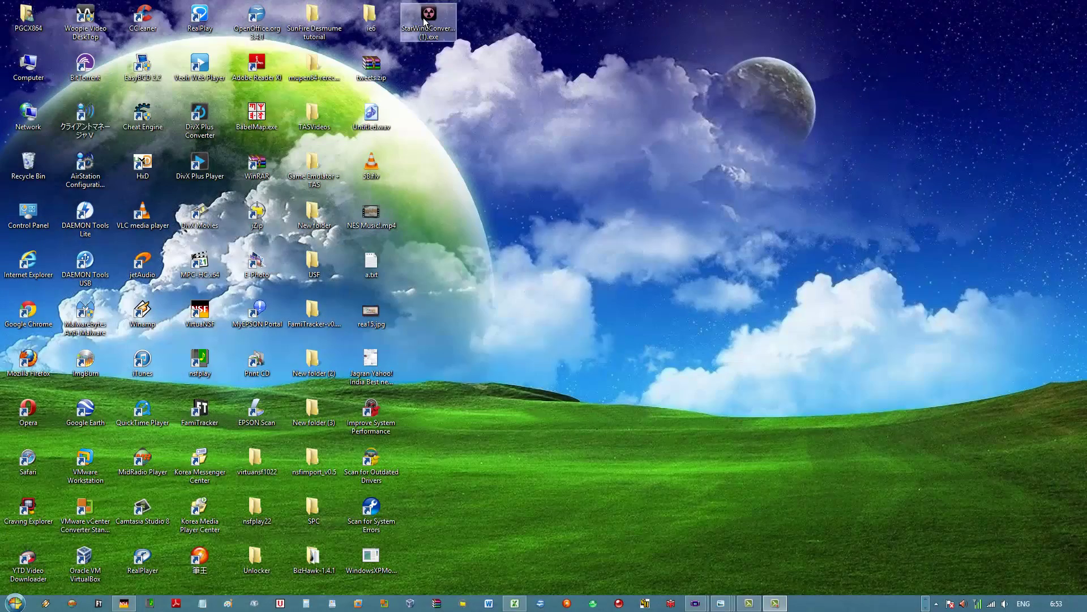
# Run StarWindConverter (1).exe from the Desktop, accept the license agreement and install StarWind Converter with the default folder and desktop icon options
pyautogui.doubleClick(428, 16)
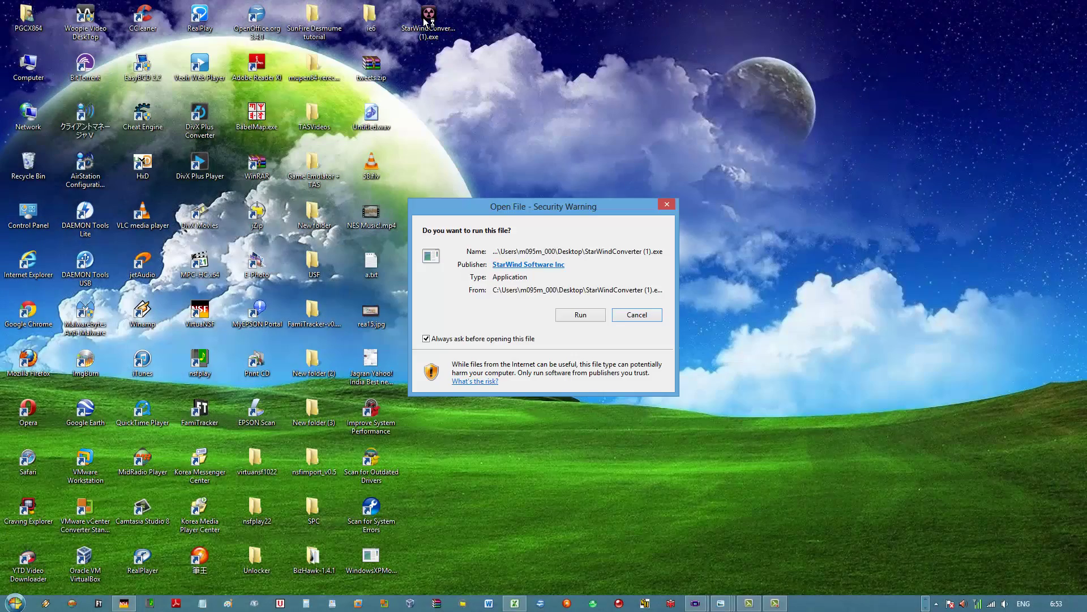
pyautogui.click(580, 315)
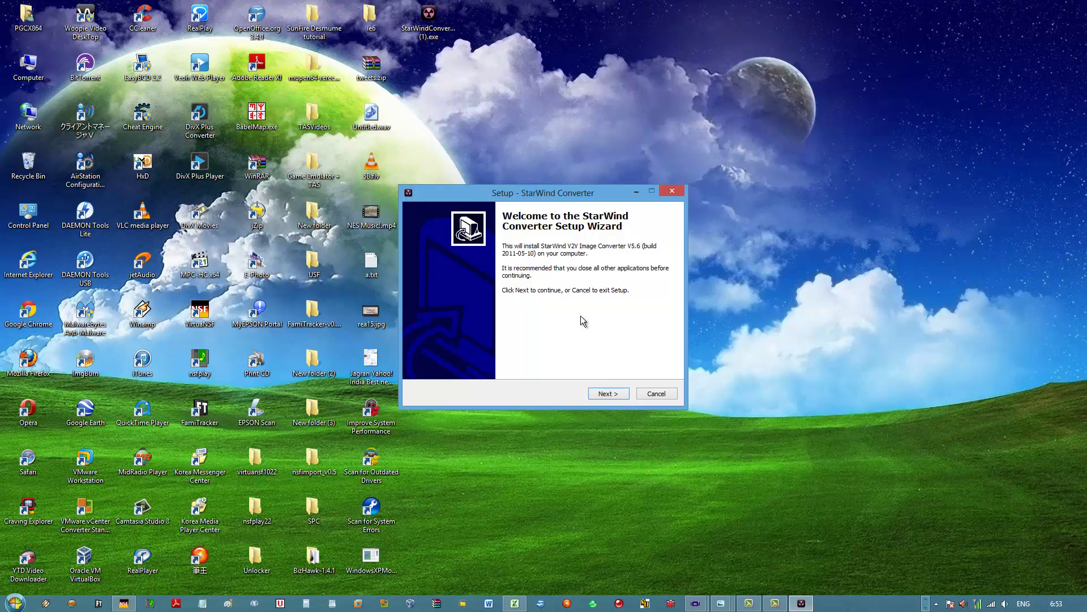
pyautogui.click(608, 394)
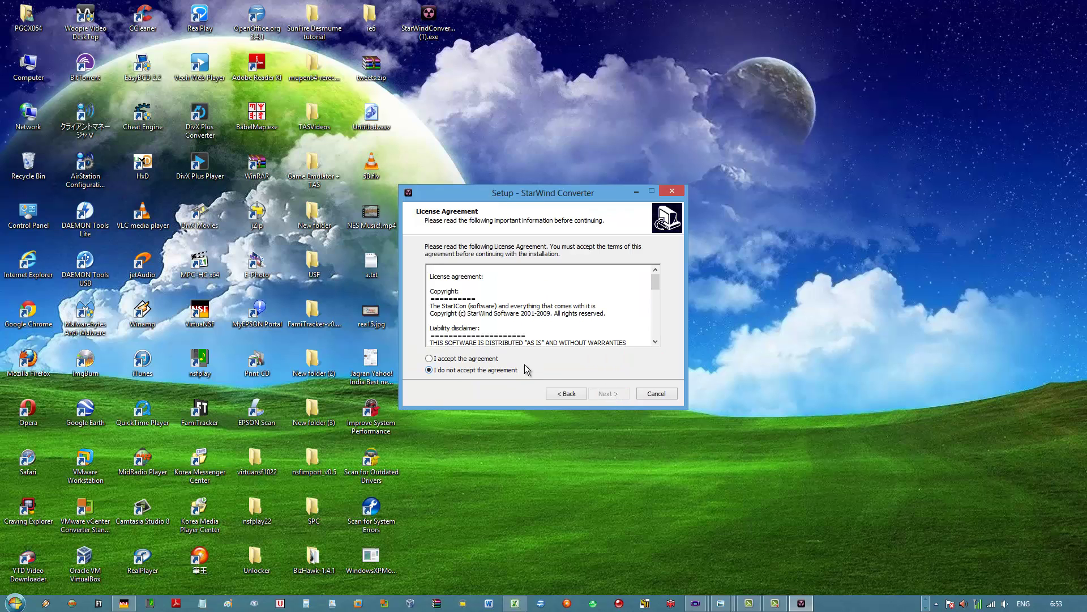
pyautogui.click(493, 359)
pyautogui.click(605, 393)
pyautogui.click(605, 394)
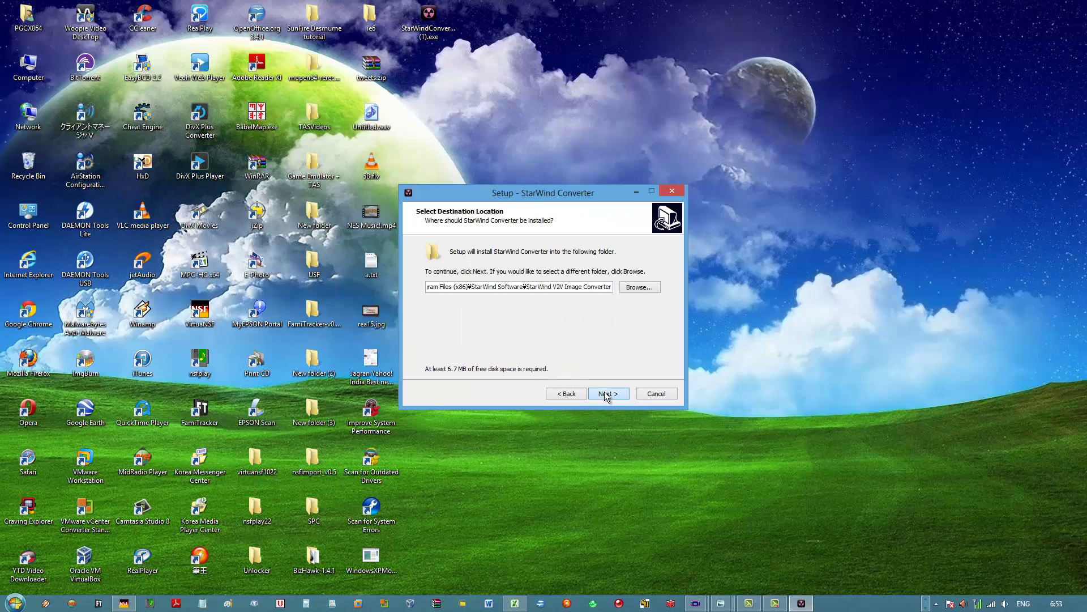
pyautogui.click(605, 393)
pyautogui.click(604, 393)
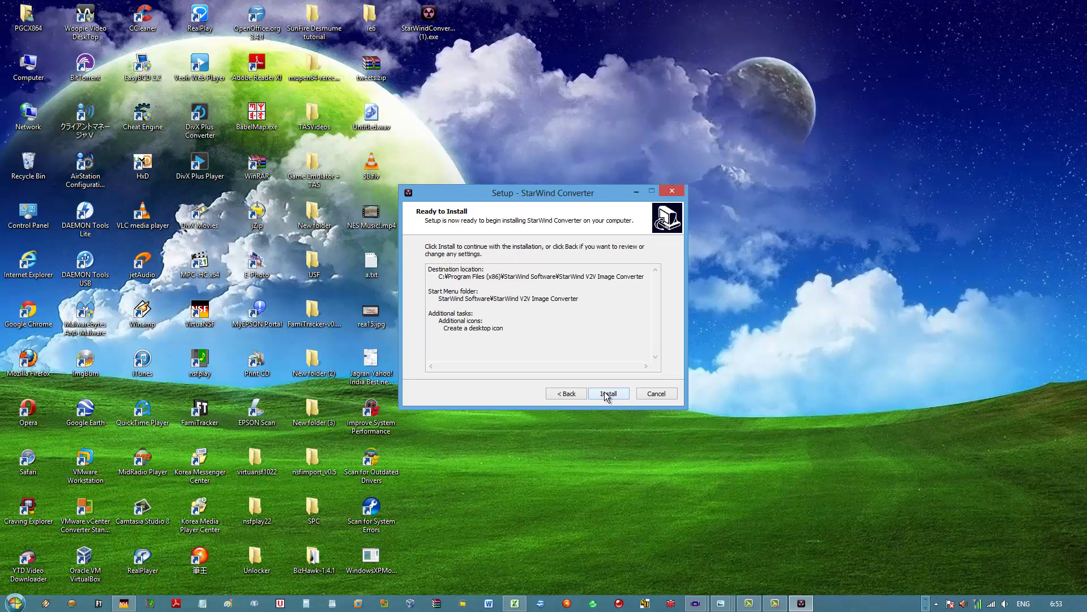
pyautogui.click(604, 393)
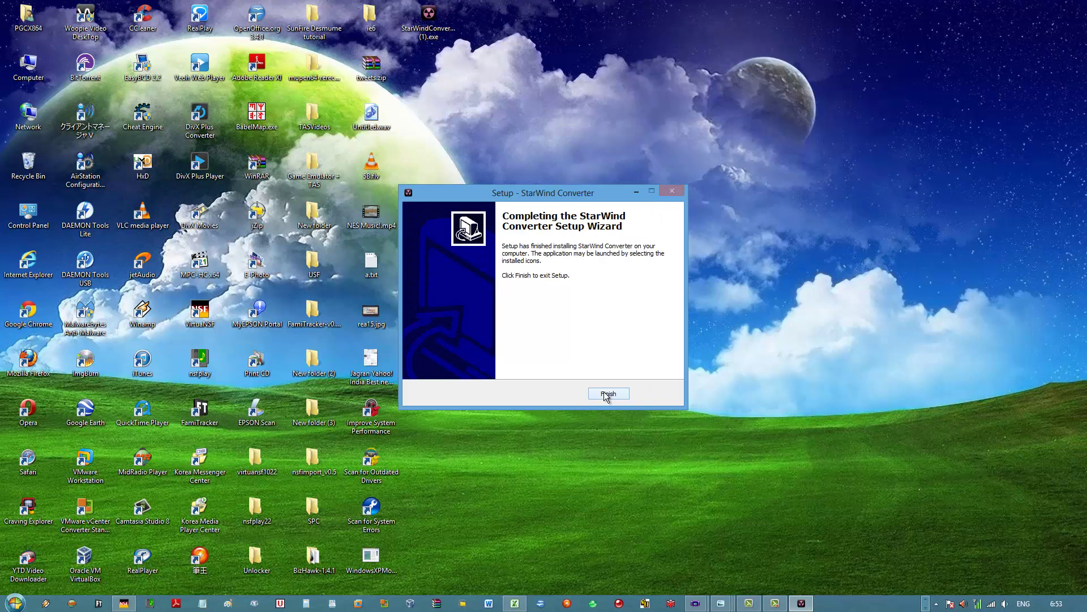
pyautogui.click(605, 394)
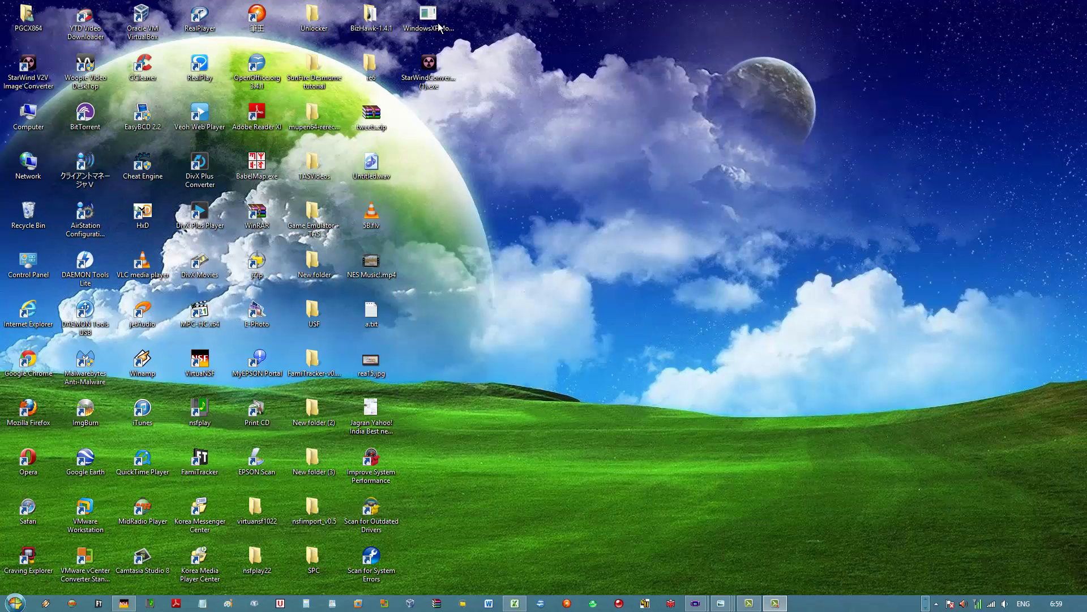
# Extract WindowsXPMode_en-us.exe on the Desktop with WinRAR into a WindowsXPMode_en-us folder
pyautogui.rightClick(436, 16)
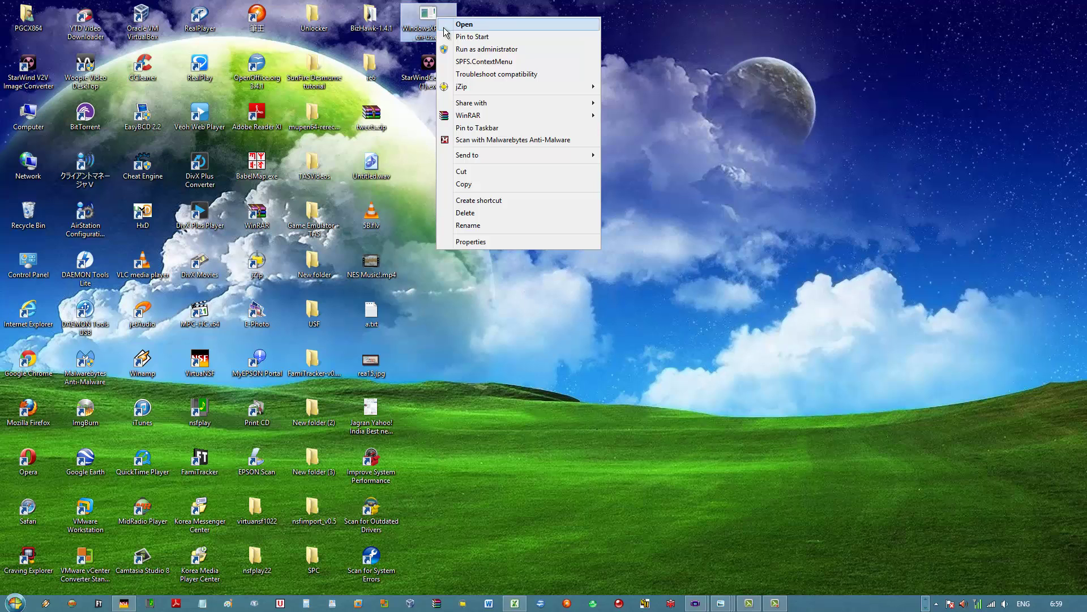
pyautogui.moveTo(504, 112)
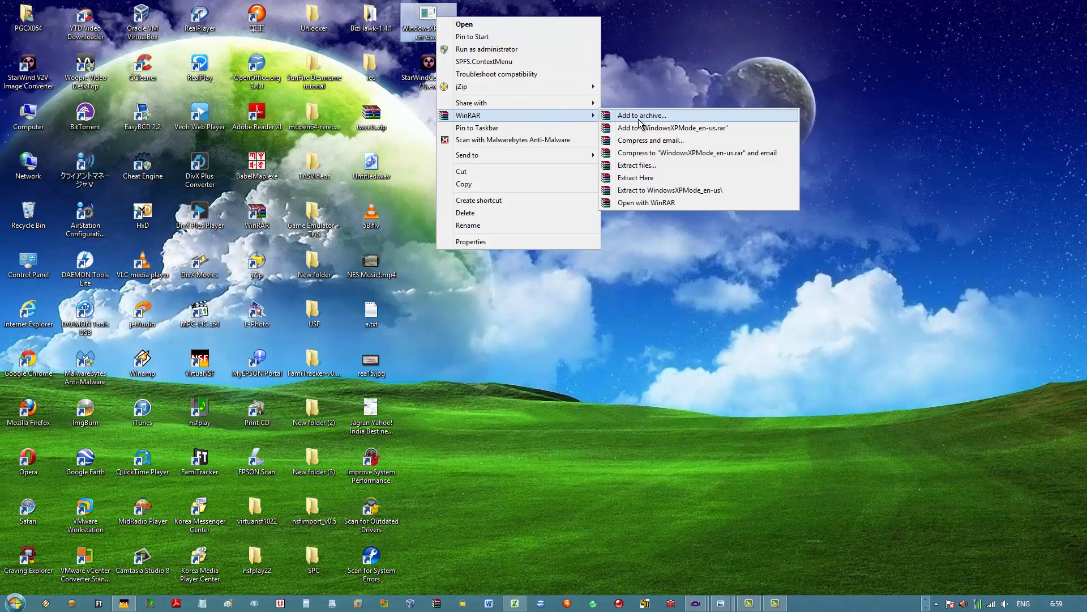
pyautogui.click(648, 193)
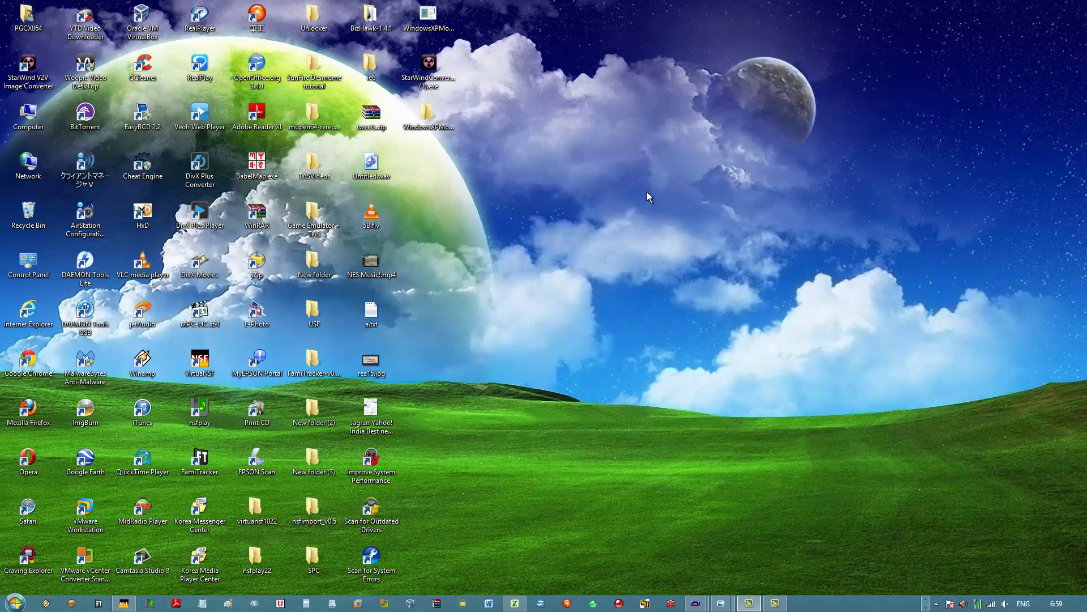
# Rename the xpm file in the sources subfolder of the extracted WindowsXPMode_en-us folder to xpm.zip
pyautogui.doubleClick(436, 126)
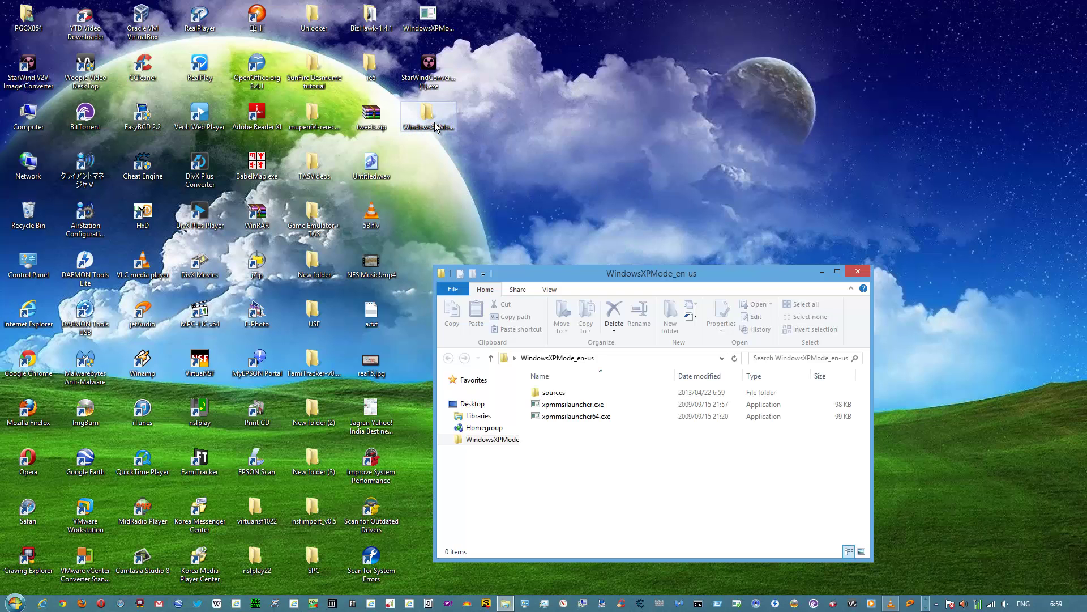
pyautogui.doubleClick(573, 392)
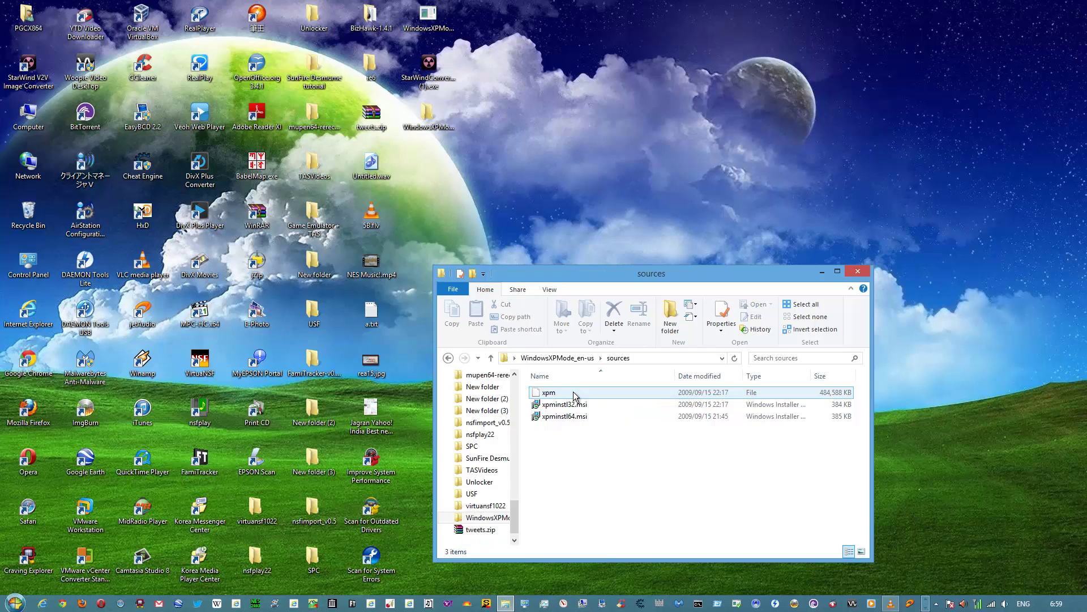
pyautogui.click(561, 393)
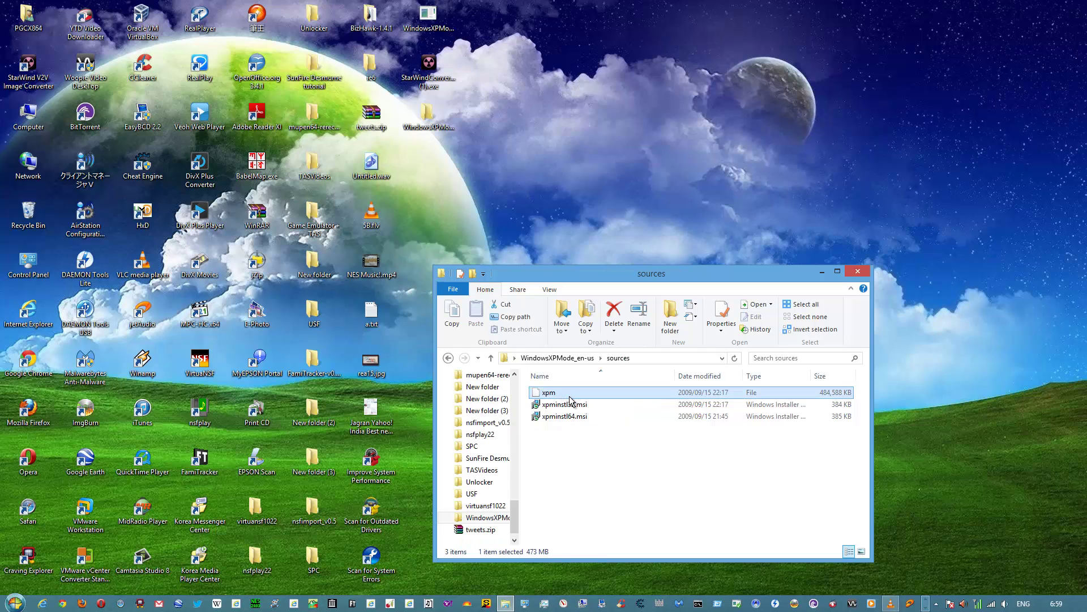
pyautogui.click(570, 396)
pyautogui.write('.zip')
pyautogui.press('Return')
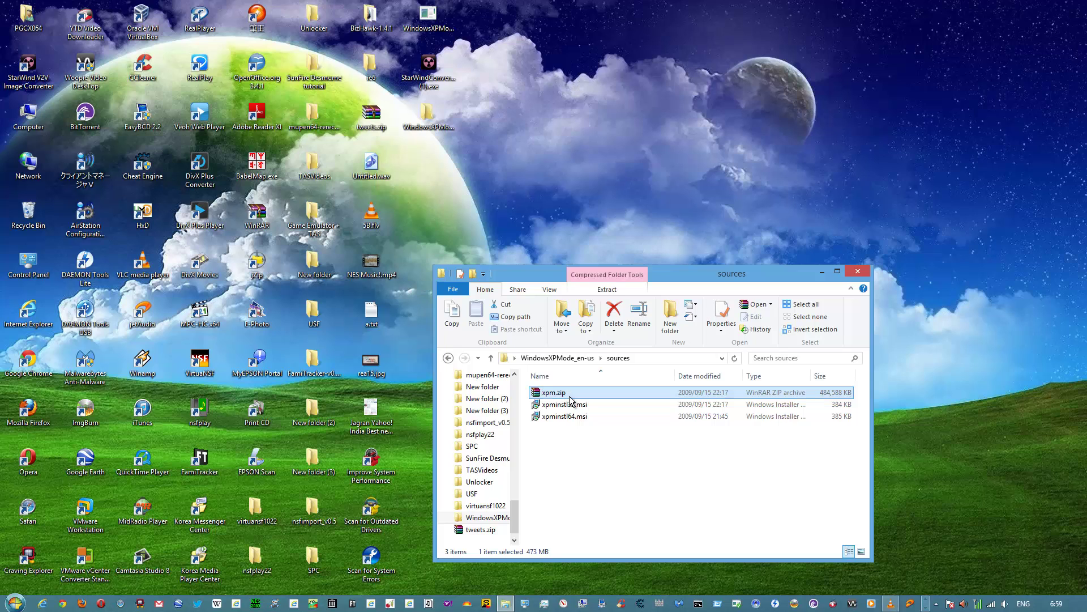
# Extract xpm.zip with WinRAR directly into the sources folder
pyautogui.rightClick(560, 397)
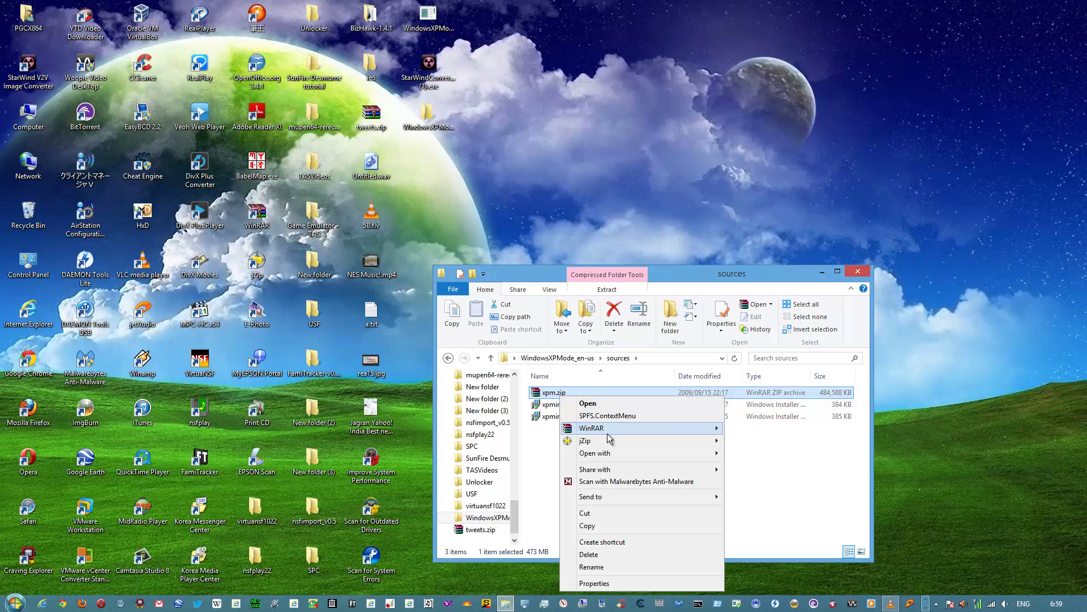
pyautogui.moveTo(612, 433)
pyautogui.click(748, 439)
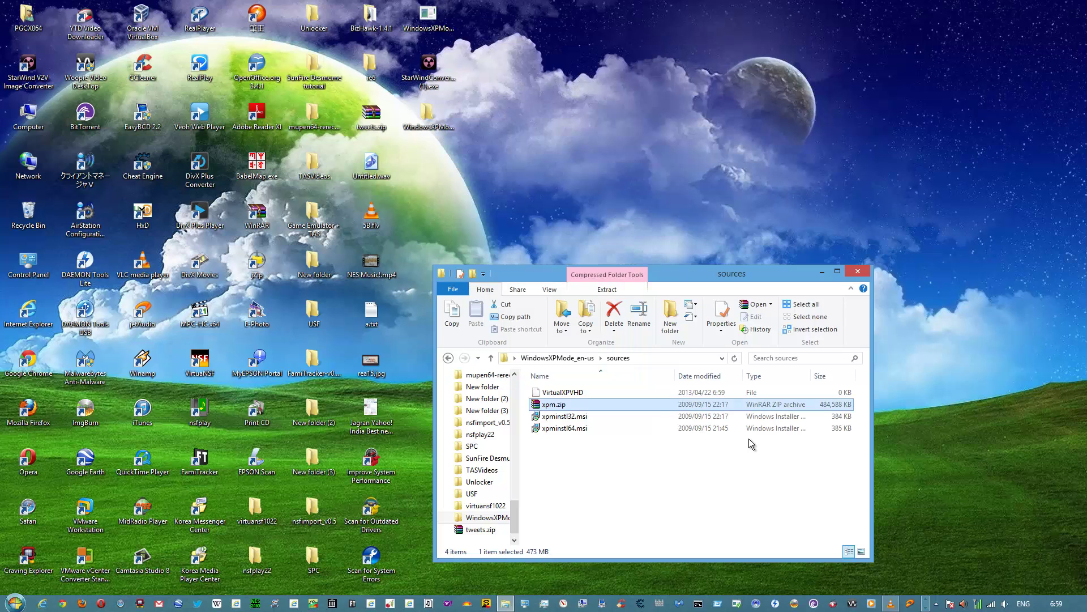
# Rename the extracted VirtualXPVHD file in the sources folder to VirtualXPVHD.vhd
pyautogui.click(605, 393)
pyautogui.scroll(-2, 603, 403)
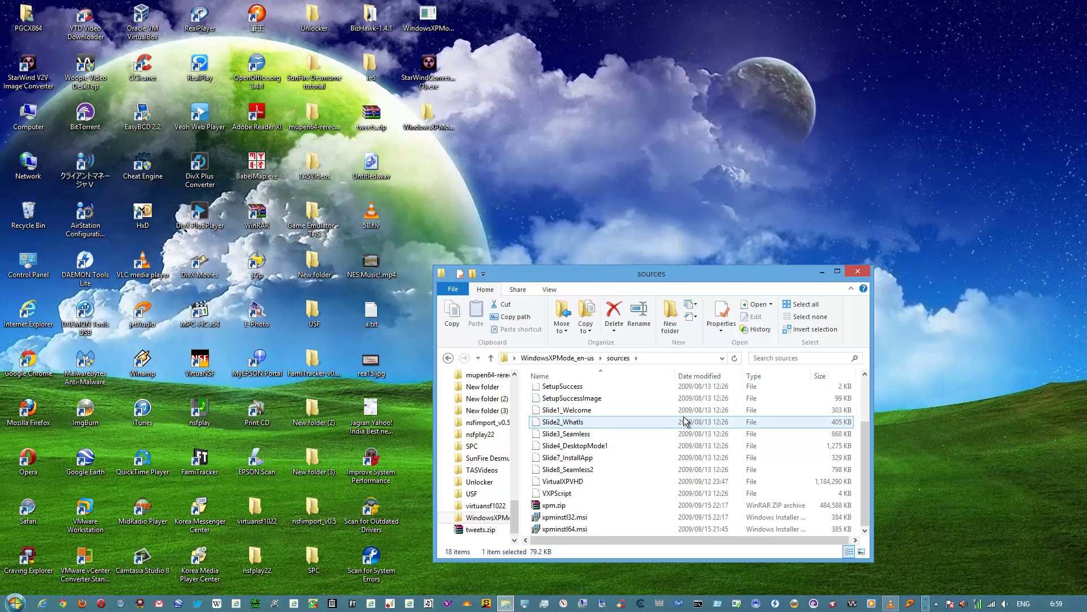
pyautogui.click(590, 482)
pyautogui.click(591, 482)
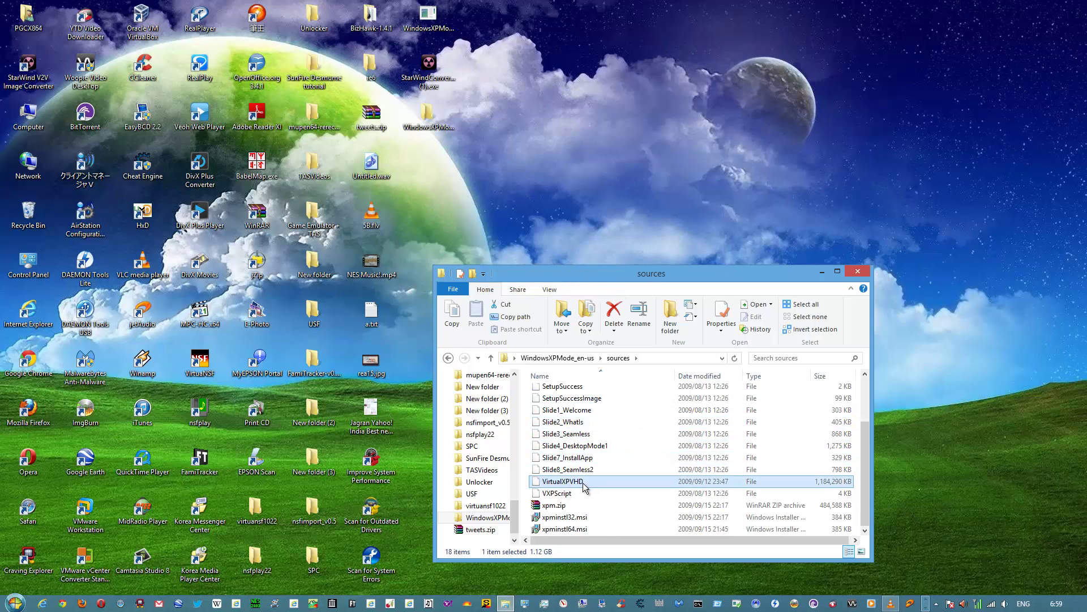
pyautogui.click(589, 482)
pyautogui.write('.')
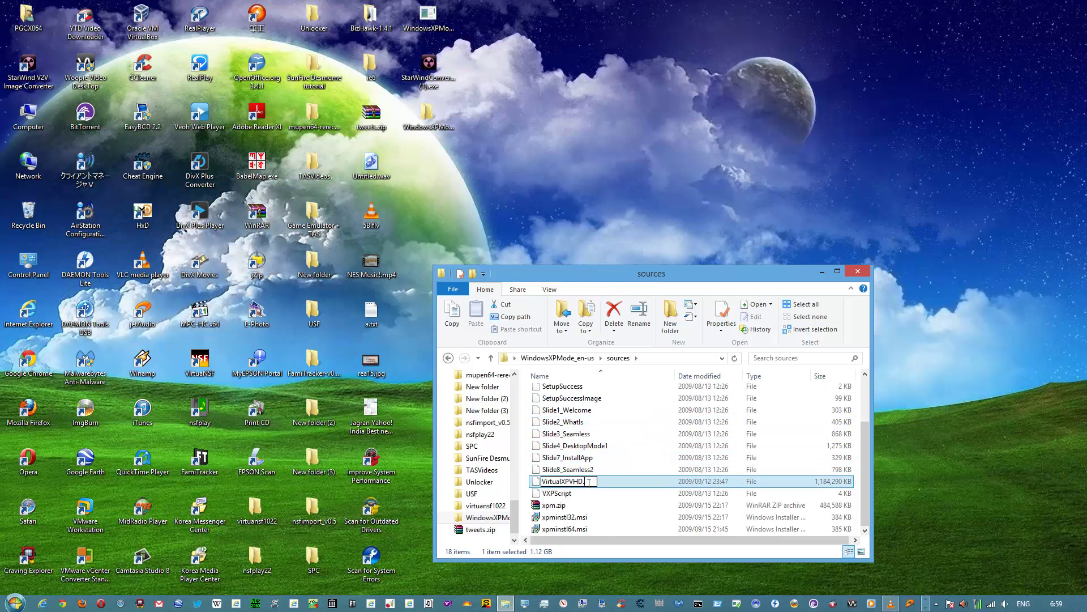
pyautogui.write('vhd')
pyautogui.press('Return')
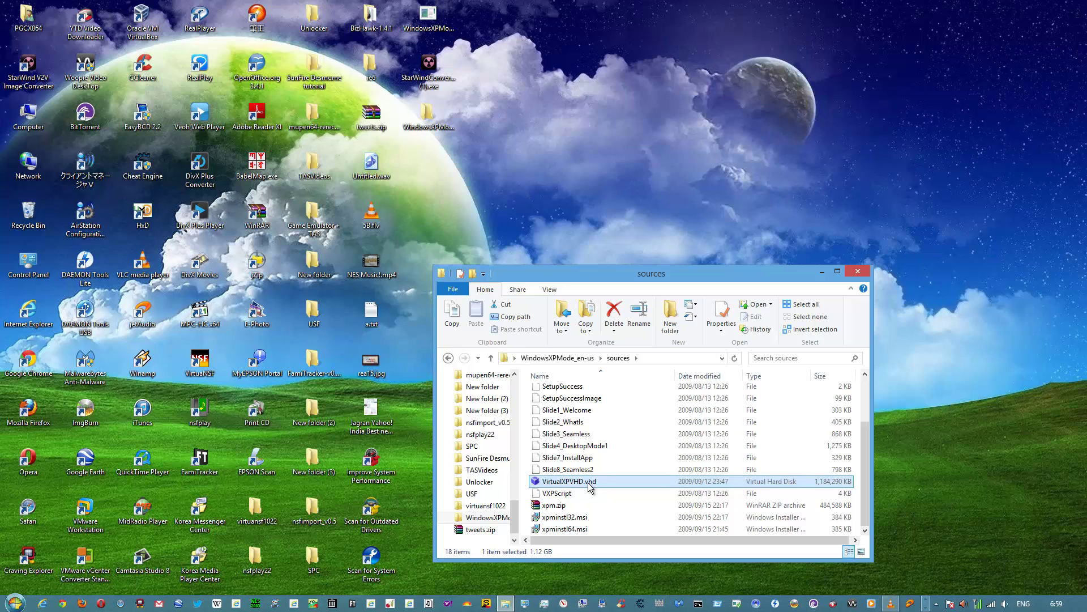
# Open StarWind V2V Image Converter and choose VirtualXPVHD.vhd from the Desktop's WindowsXPMode_en-us\sources folder as the source image
pyautogui.doubleClick(28, 69)
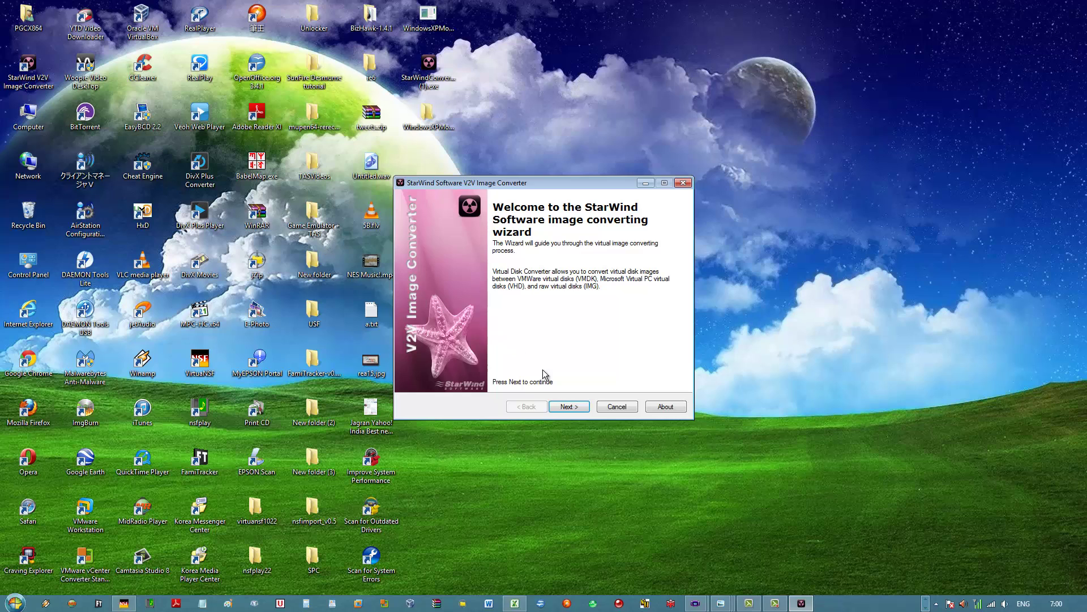
pyautogui.click(569, 407)
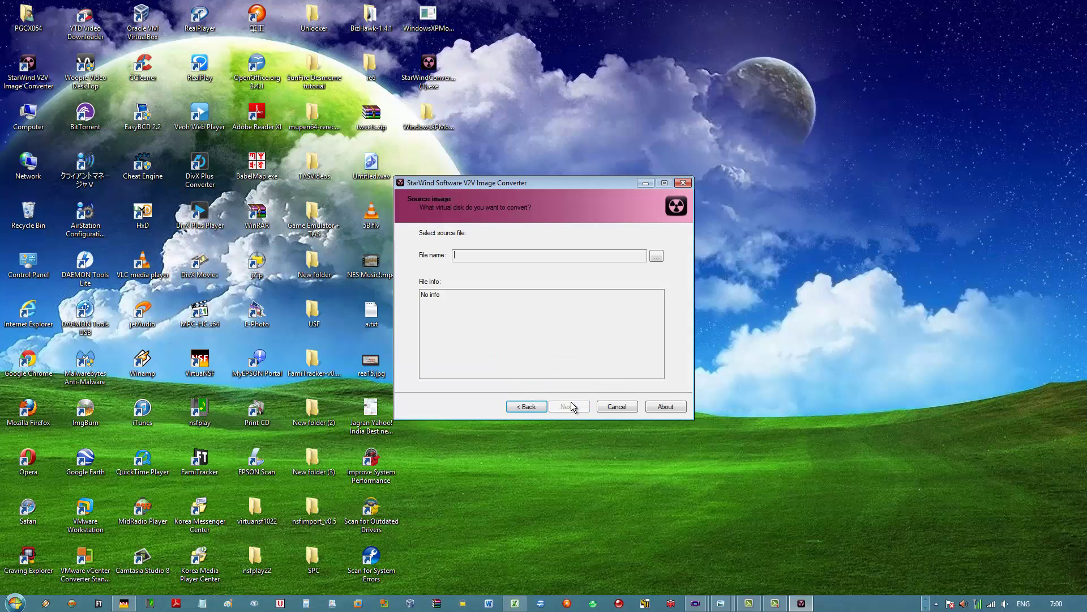
pyautogui.click(657, 256)
pyautogui.click(404, 266)
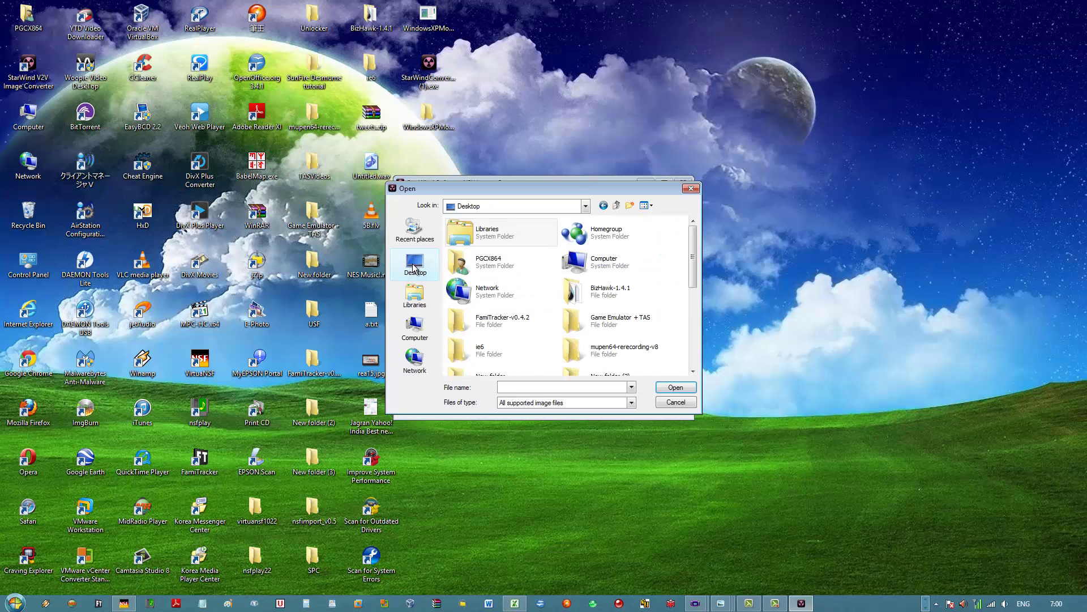
pyautogui.moveTo(693, 274); pyautogui.dragTo(694, 368)
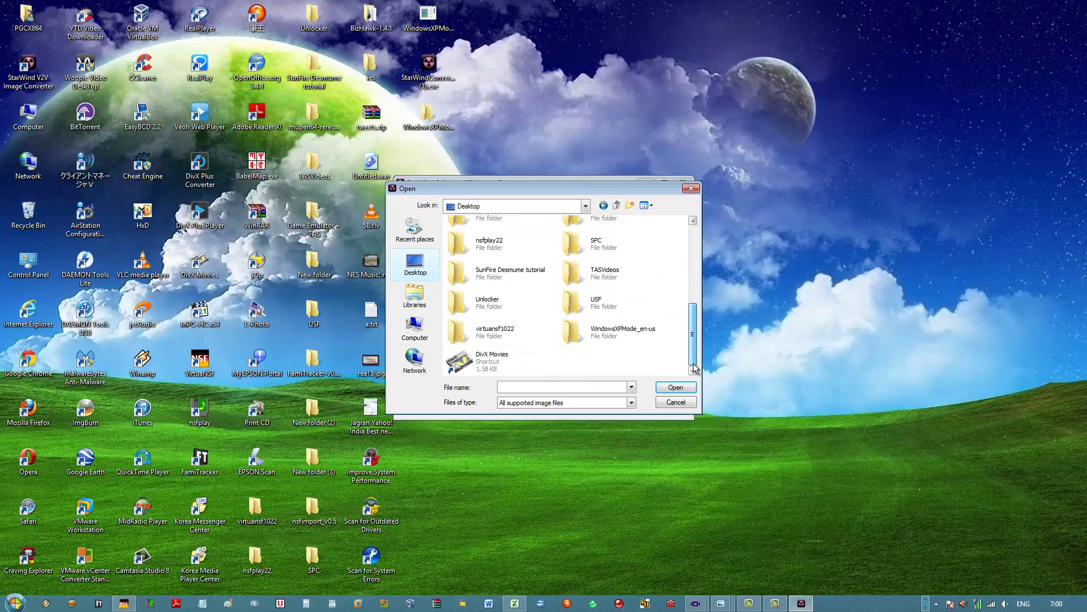
pyautogui.doubleClick(600, 330)
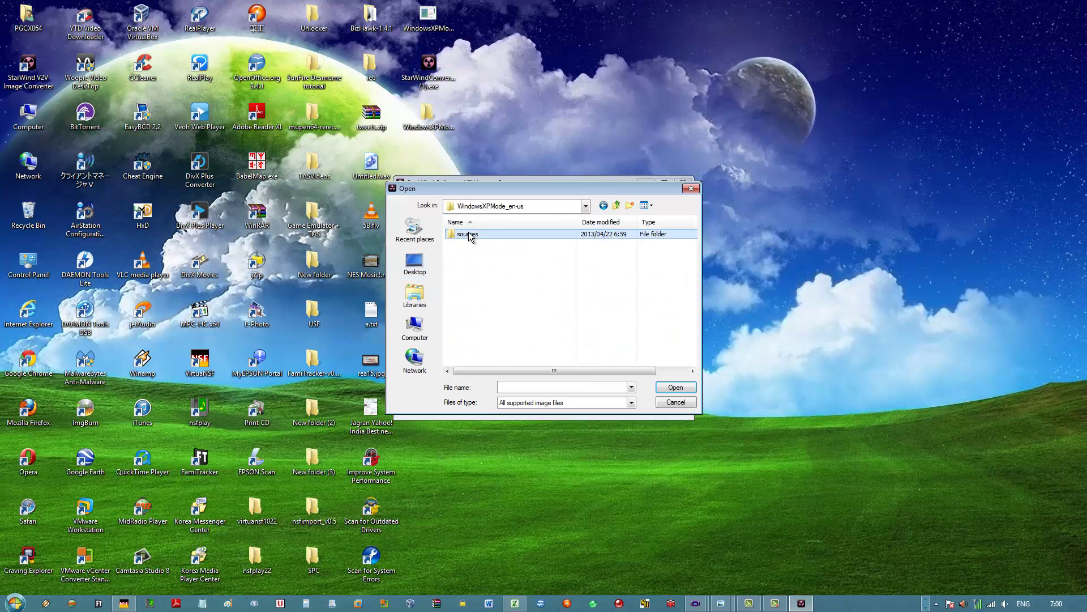
pyautogui.doubleClick(469, 234)
pyautogui.doubleClick(471, 233)
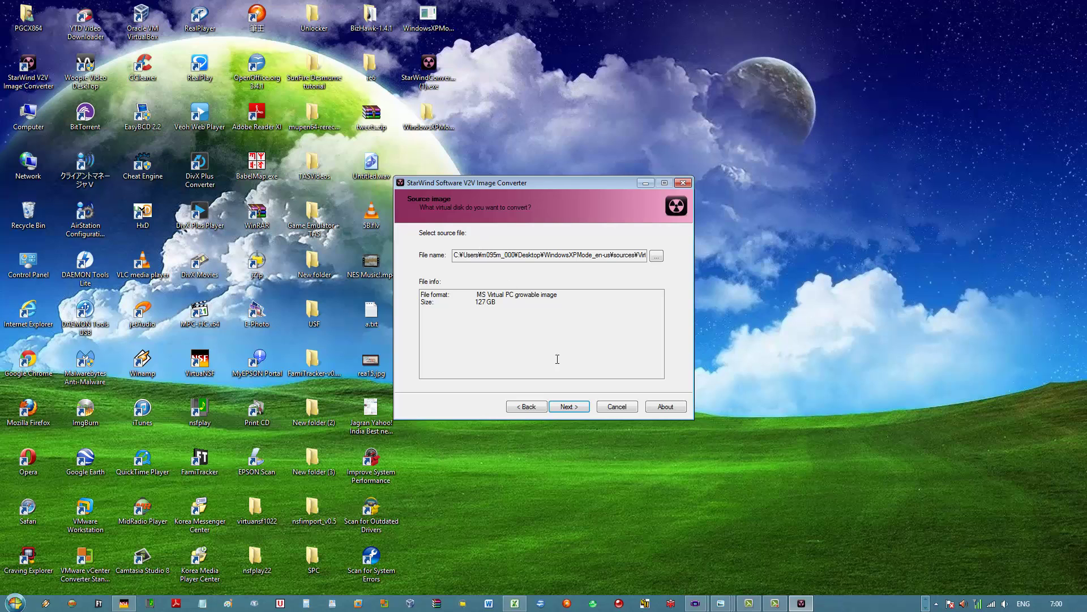
# Convert the source image to a VMWare growable image with the IDE disk type and default destination, and close the wizard
pyautogui.click(570, 407)
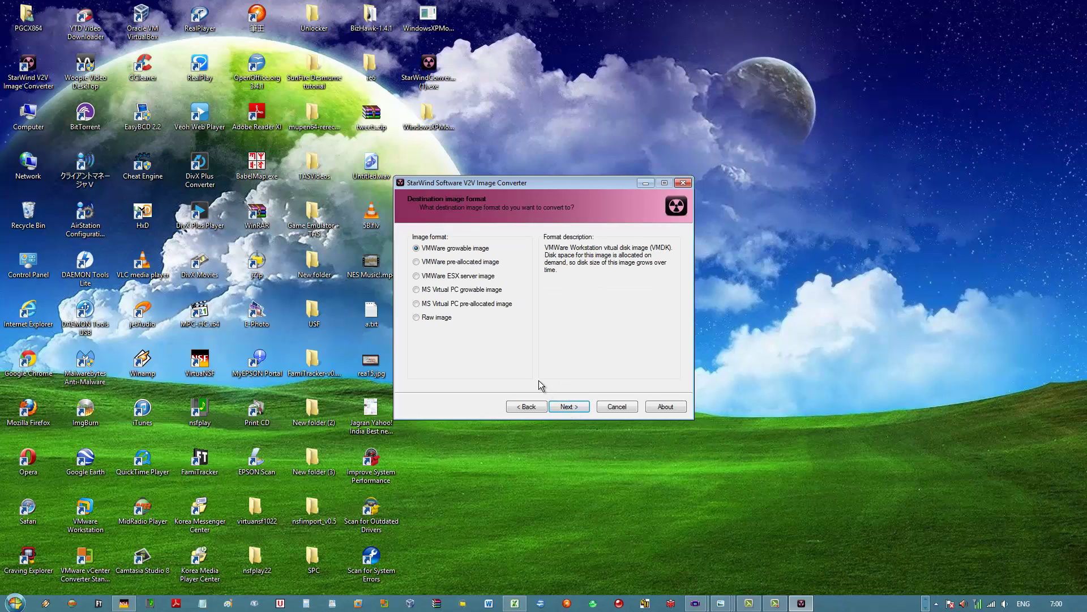
pyautogui.click(568, 408)
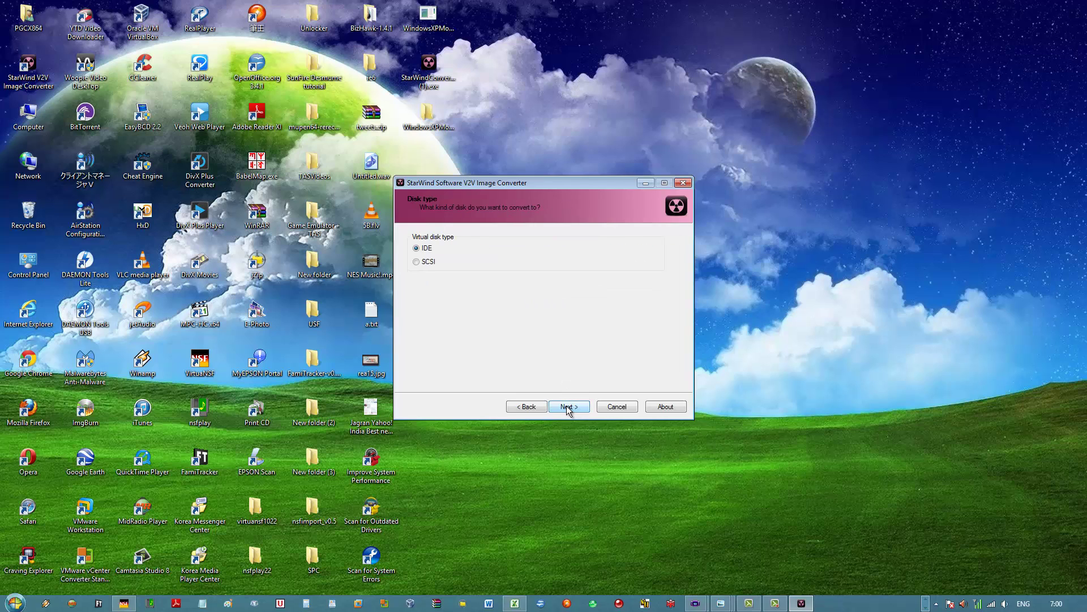
pyautogui.click(568, 408)
pyautogui.click(568, 408)
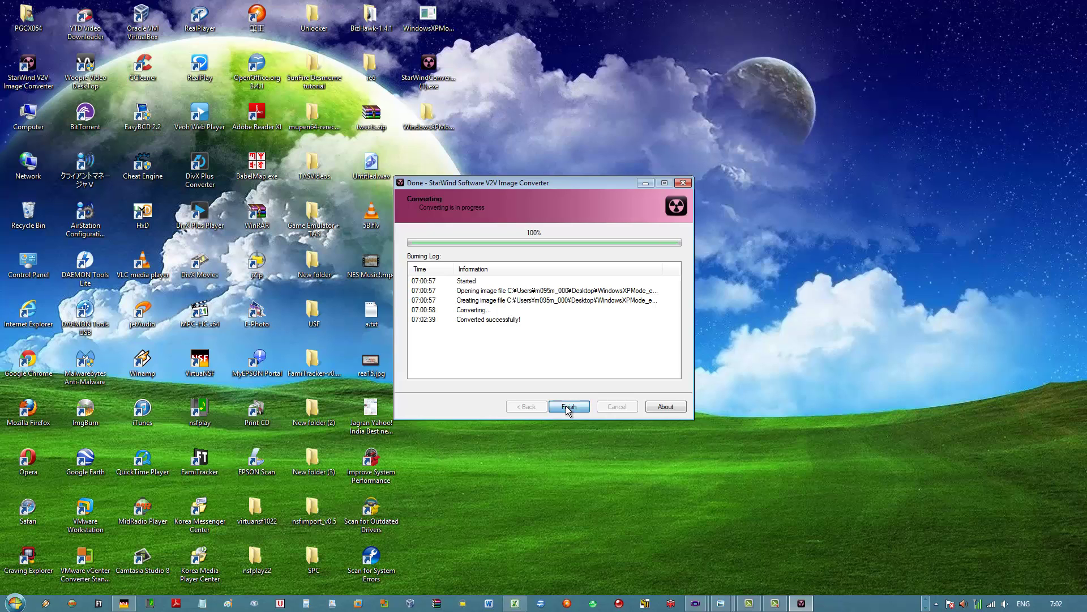
pyautogui.click(568, 407)
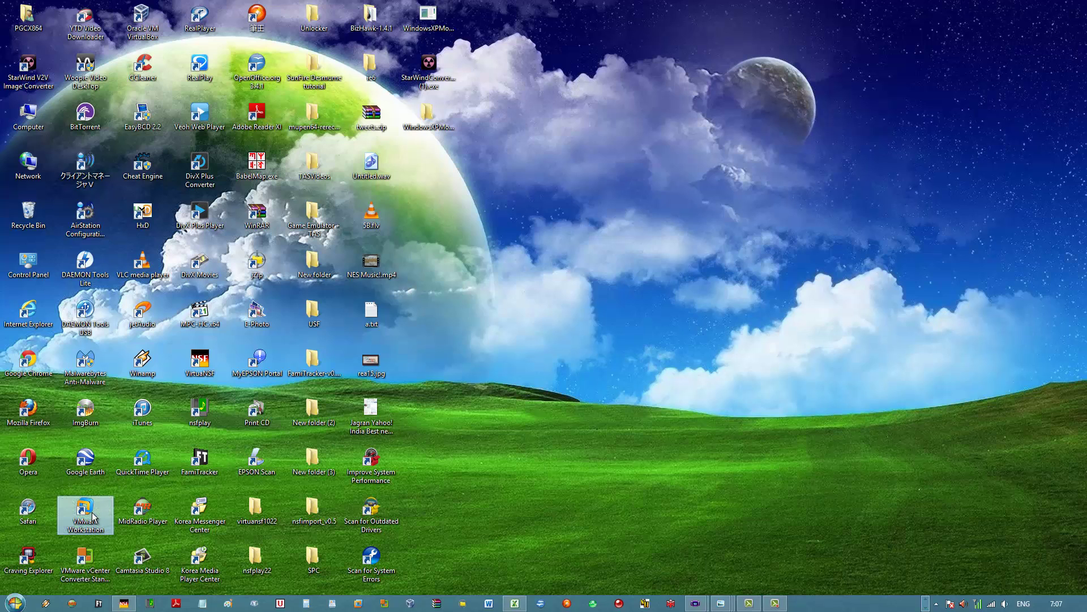
# Open VMware Workstation and start creating a new virtual machine with Workstation 9.0 hardware compatibility
pyautogui.doubleClick(94, 516)
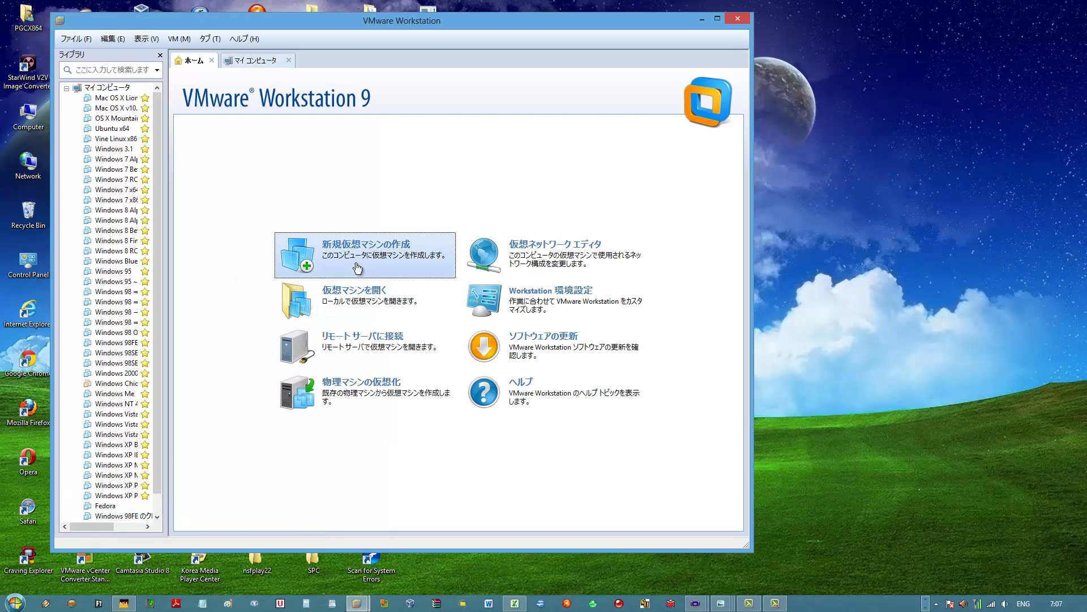
pyautogui.click(358, 268)
pyautogui.click(451, 388)
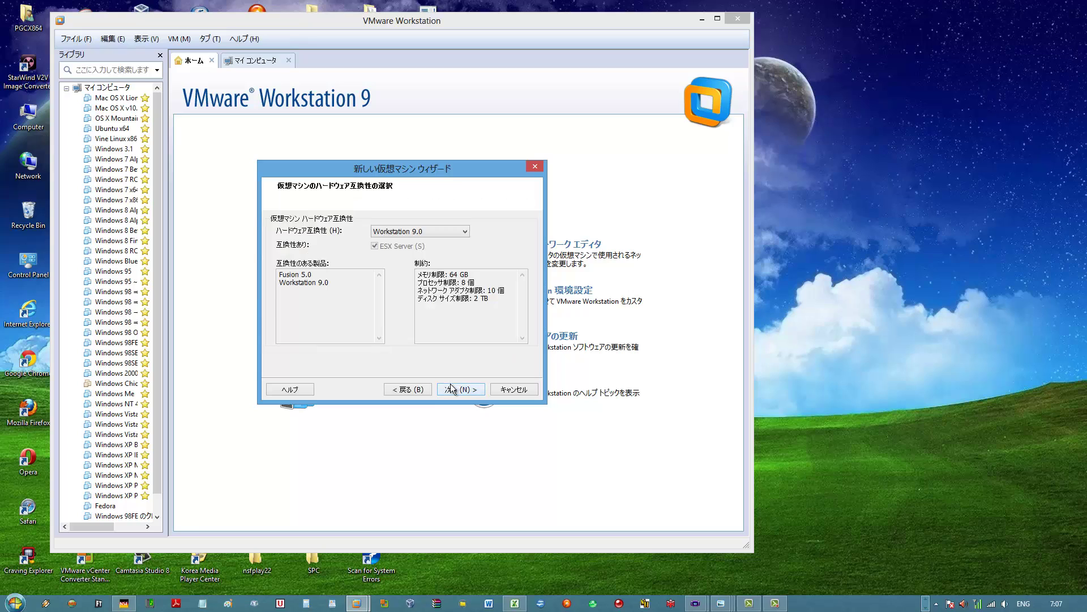
pyautogui.click(451, 385)
pyautogui.click(450, 385)
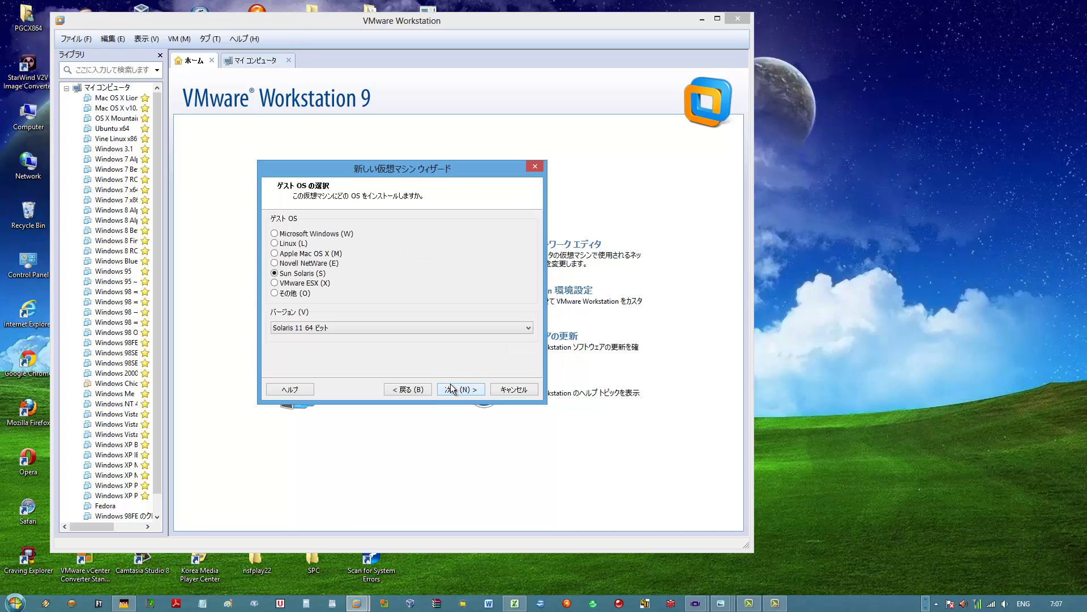
# Set the guest operating system to Microsoft Windows, version Windows XP Professional
pyautogui.click(339, 235)
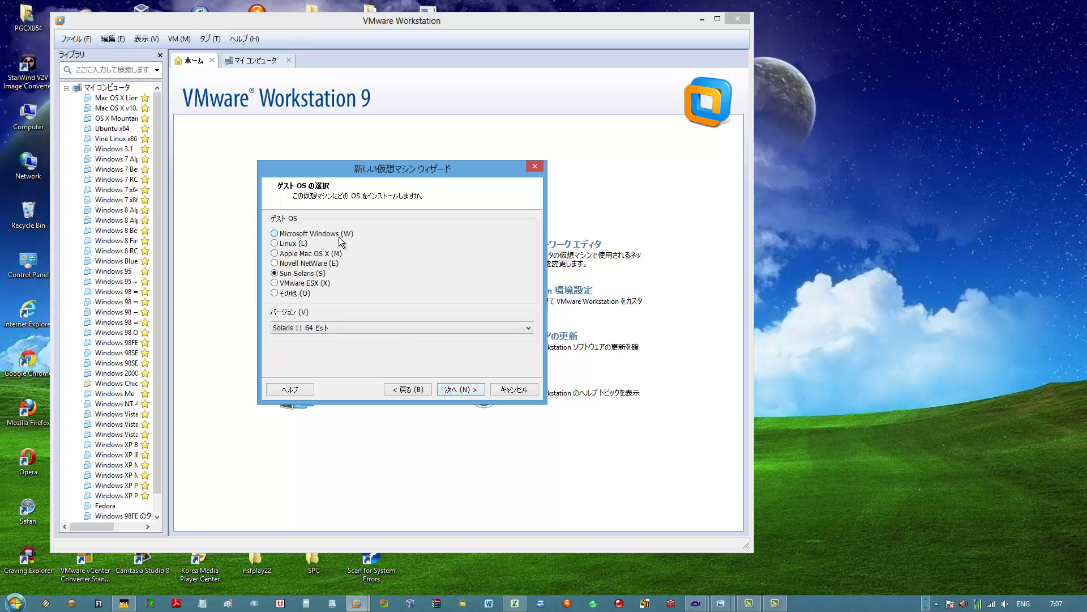
pyautogui.click(370, 328)
pyautogui.click(386, 394)
pyautogui.click(449, 390)
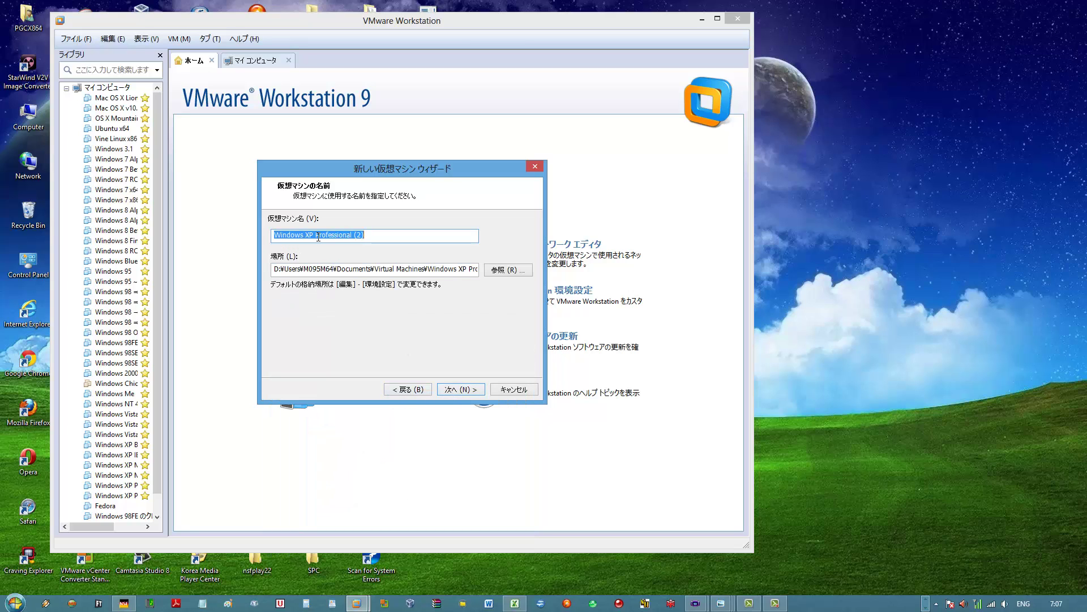
# Name the virtual machine Windows XP Mode for 8 and keep its suggested location
pyautogui.moveTo(316, 236); pyautogui.dragTo(391, 235)
pyautogui.write('Mode for 8')
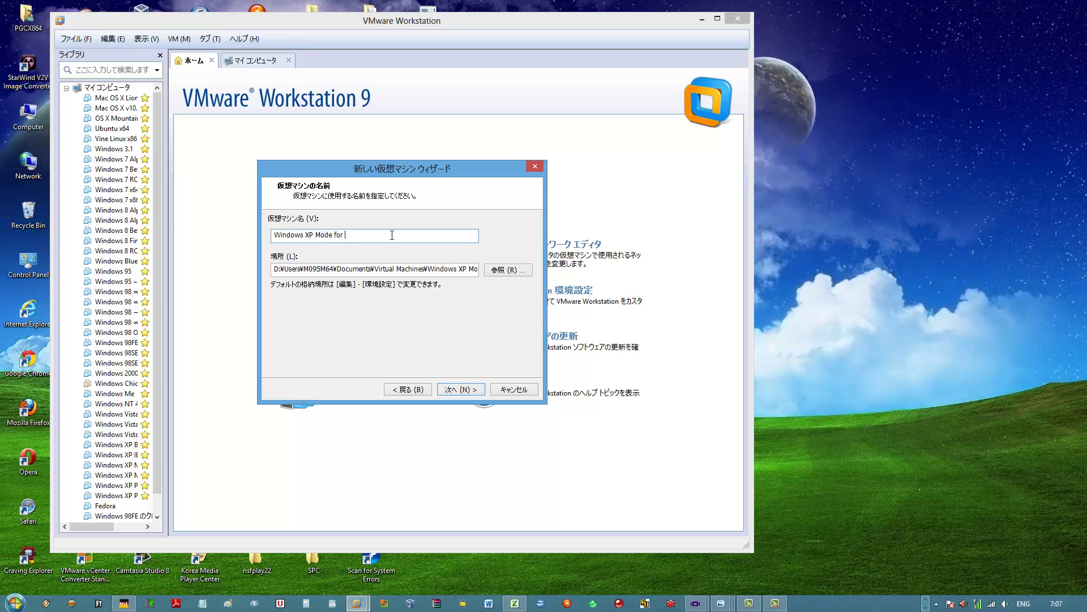
pyautogui.click(449, 389)
# Give the virtual machine 4 cores per processor and 1024 MB of memory, keeping NAT networking and the default I/O controller
pyautogui.click(420, 252)
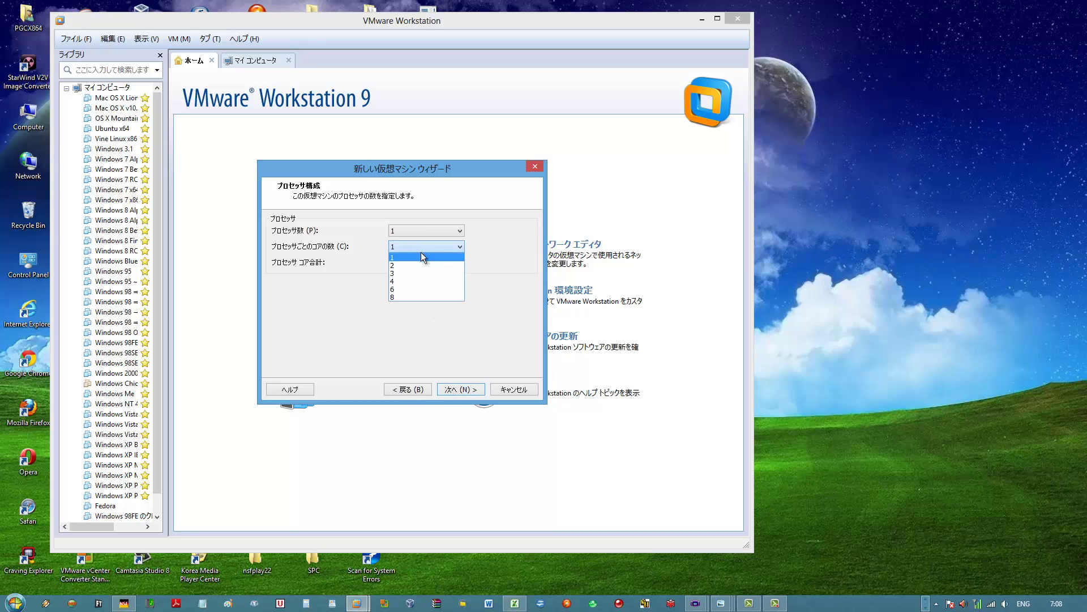
pyautogui.click(420, 278)
pyautogui.click(460, 388)
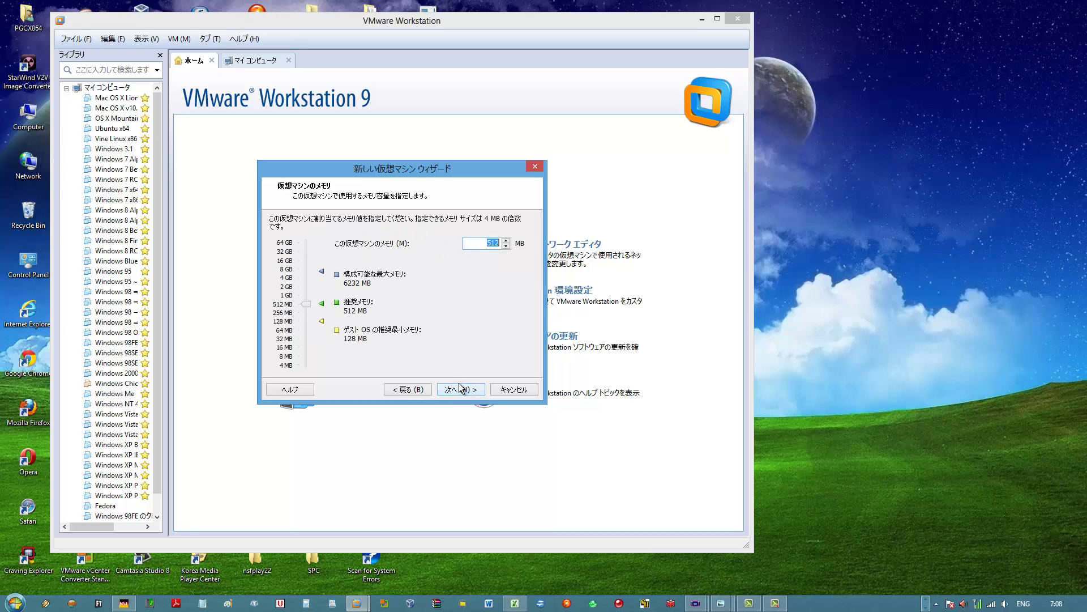
pyautogui.write('1024')
pyautogui.click(465, 388)
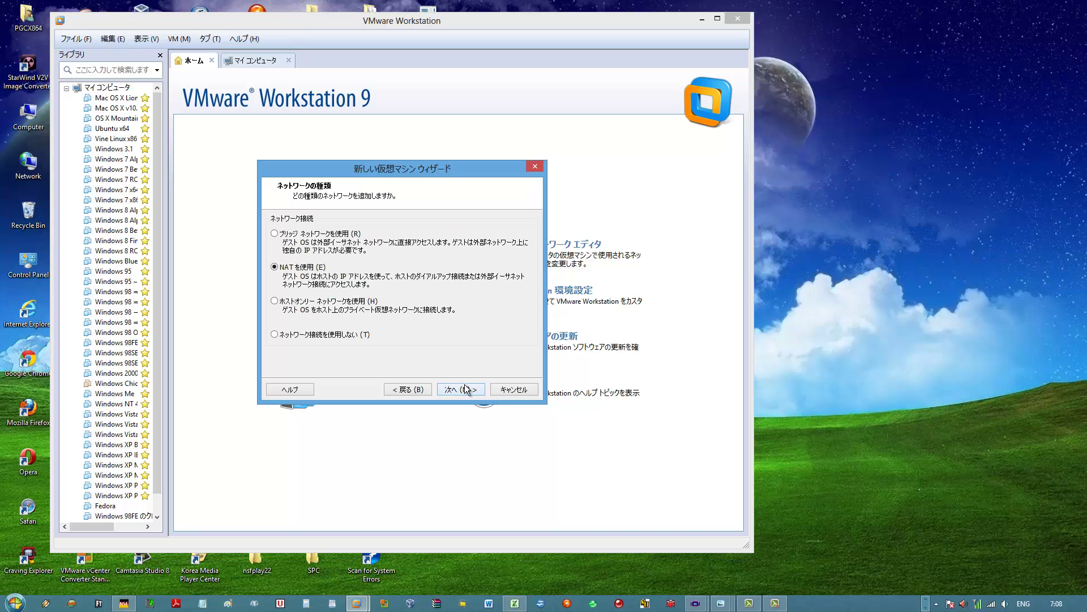
pyautogui.click(465, 388)
pyautogui.click(463, 389)
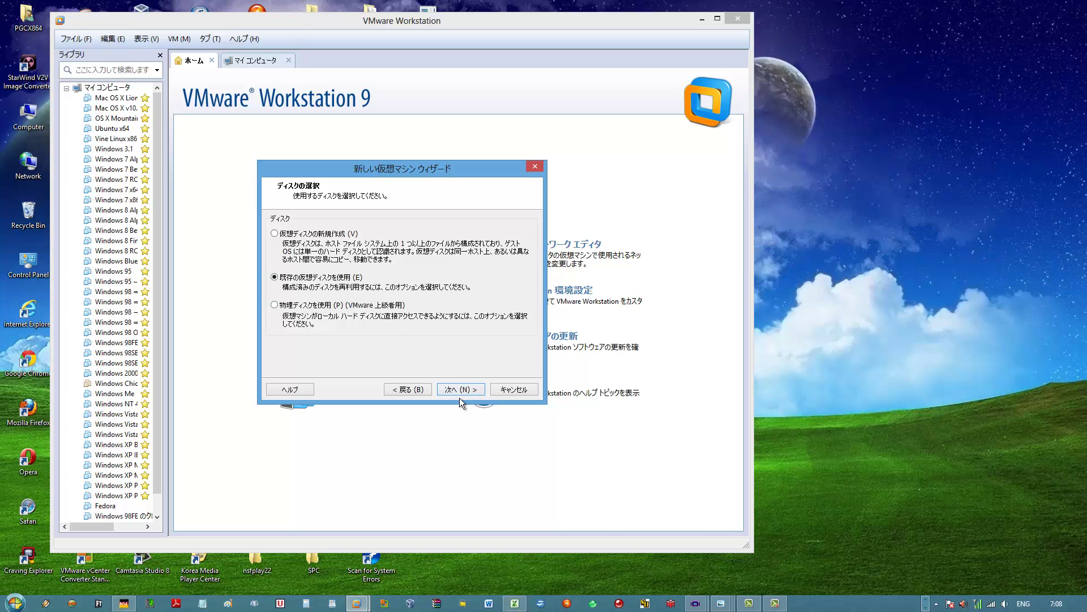
# Use the existing virtual disk VirtualXPVHD.vmdk from the Desktop's WindowsXPMode_en-us\sources folder, keeping its existing format
pyautogui.click(460, 393)
pyautogui.click(507, 244)
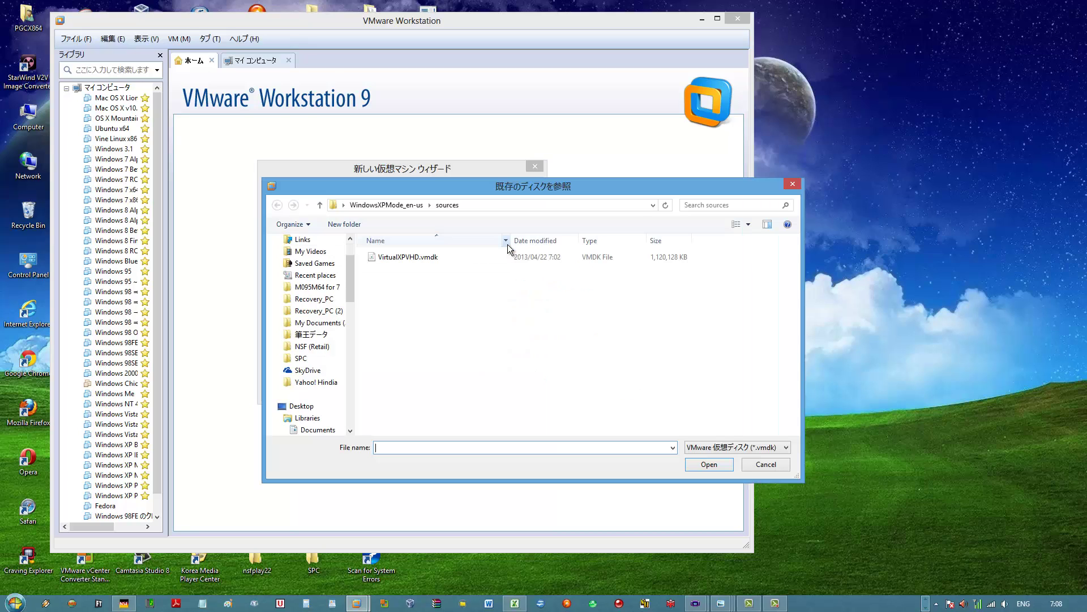
pyautogui.click(305, 405)
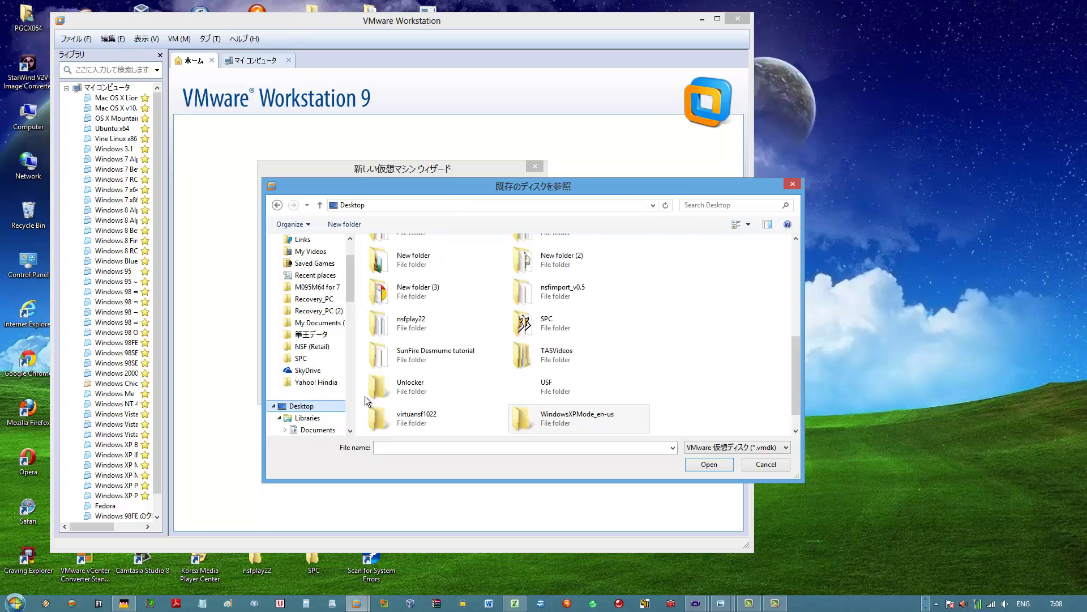
pyautogui.doubleClick(624, 415)
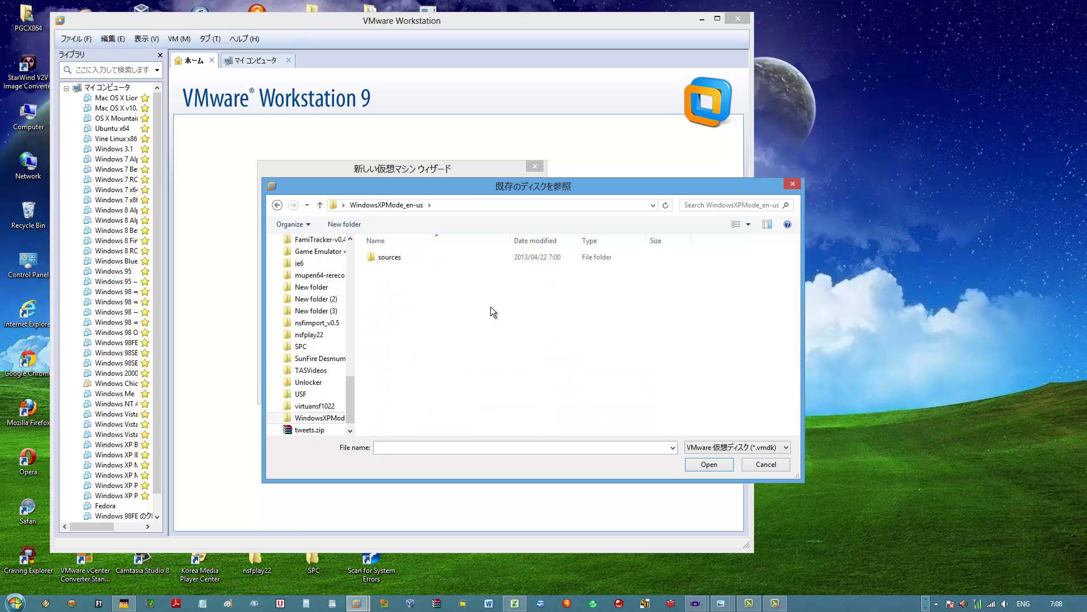
pyautogui.doubleClick(419, 255)
pyautogui.doubleClick(417, 255)
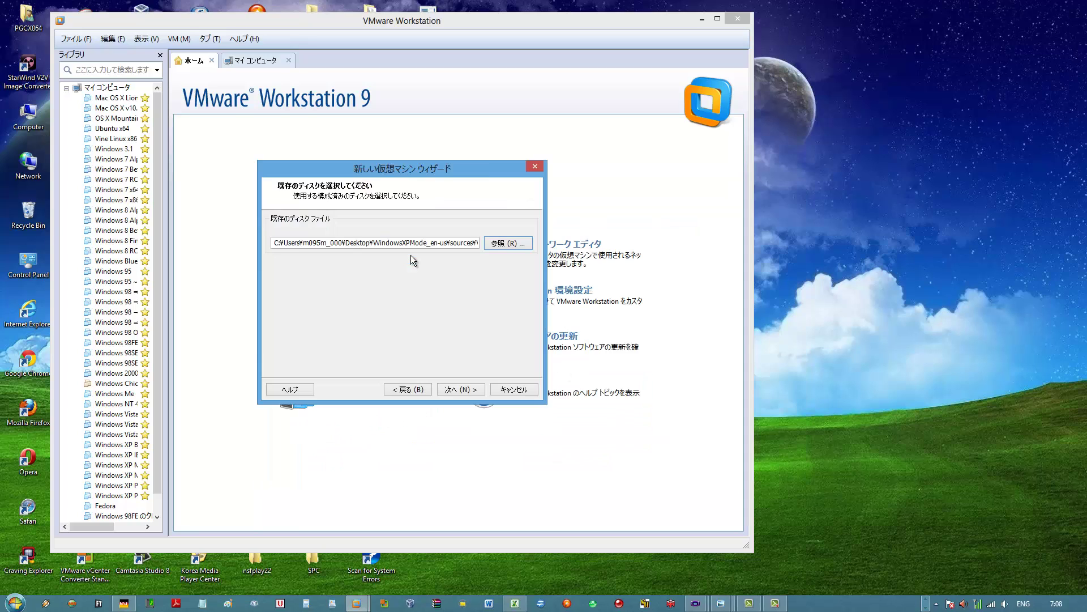
pyautogui.click(453, 389)
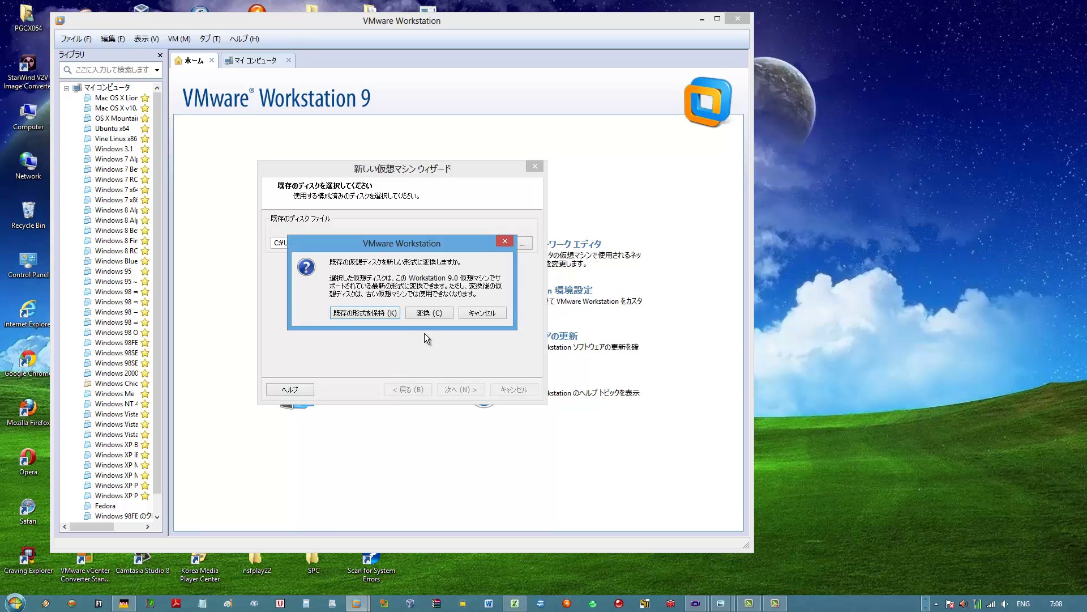
pyautogui.click(389, 314)
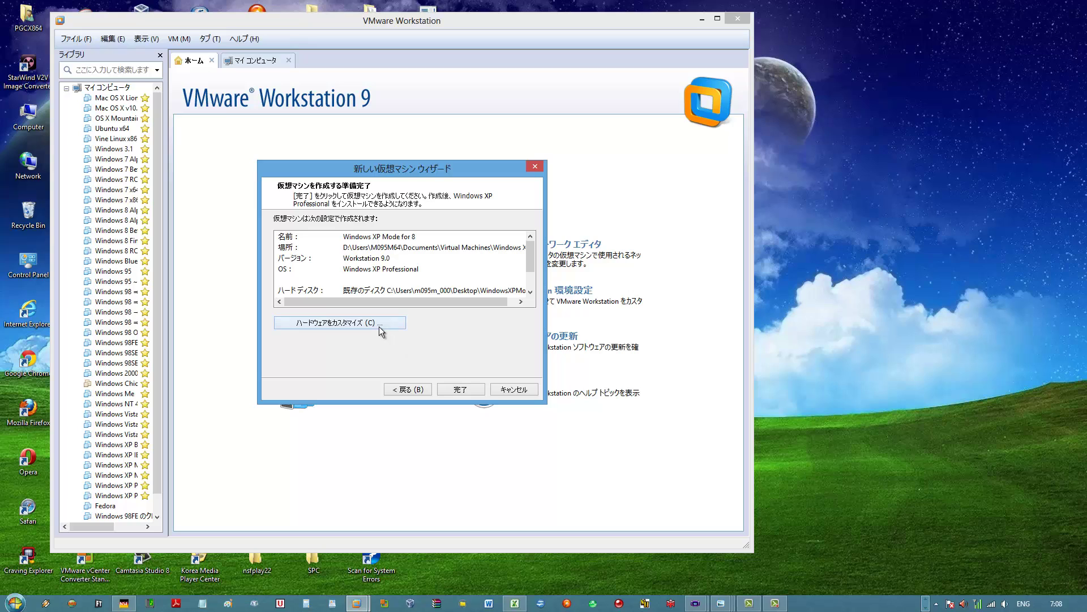
# Customize the virtual machine's hardware by removing the floppy drive and the printer
pyautogui.click(379, 327)
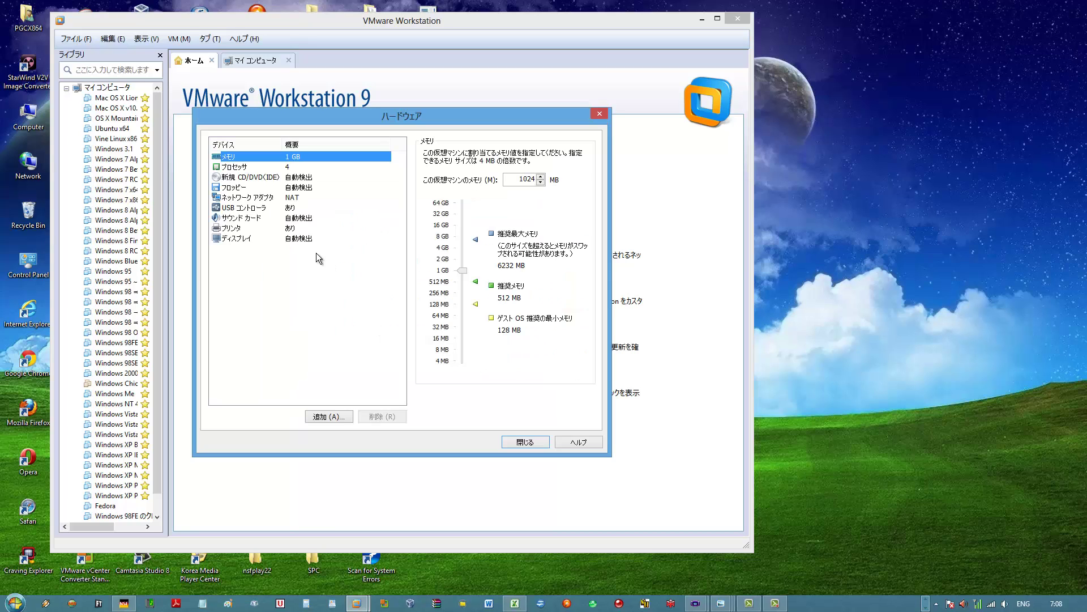
pyautogui.click(291, 187)
pyautogui.click(392, 416)
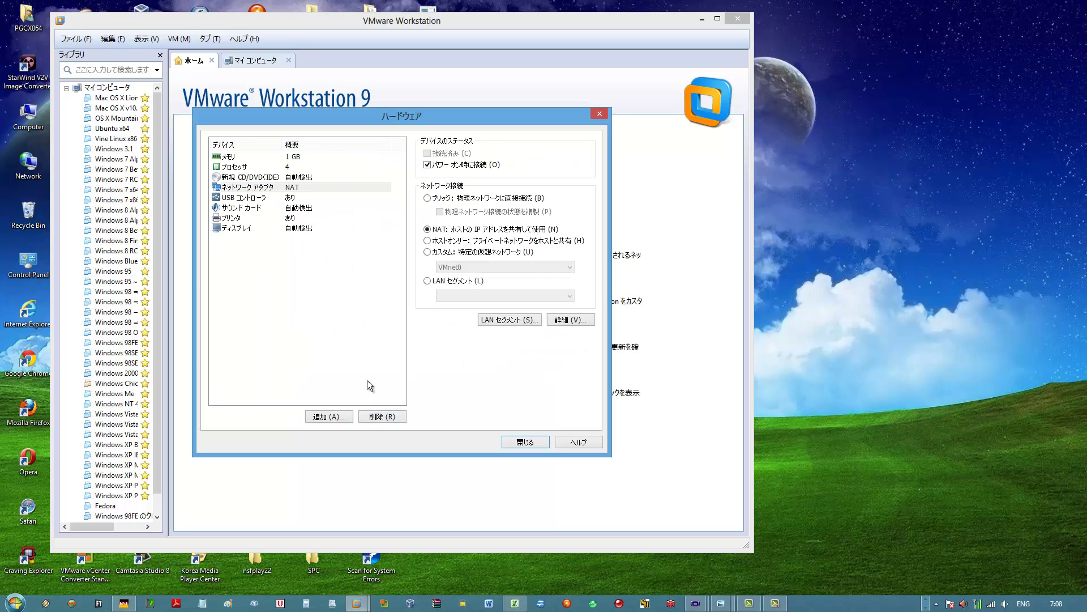
pyautogui.click(281, 219)
pyautogui.click(396, 416)
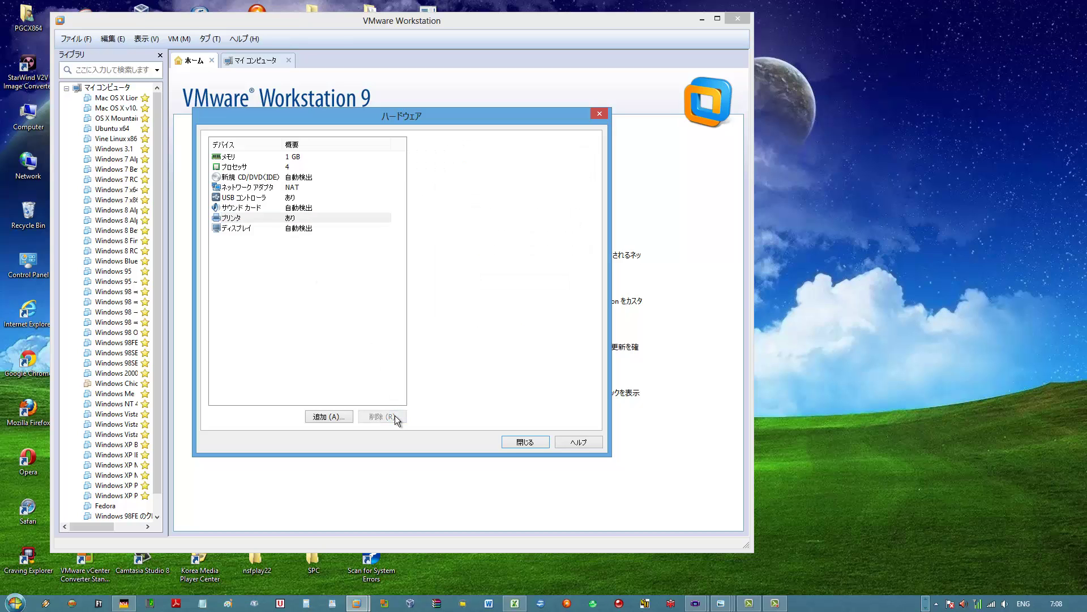
# Finish creating the Windows XP Mode for 8 virtual machine with the customized hardware and power it on
pyautogui.click(506, 439)
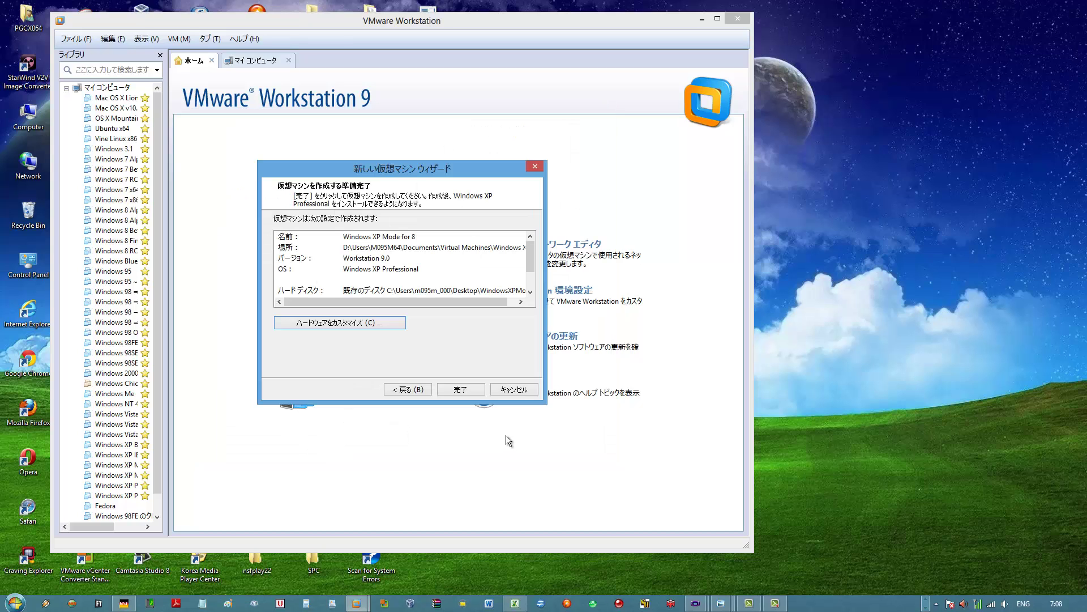
pyautogui.click(459, 388)
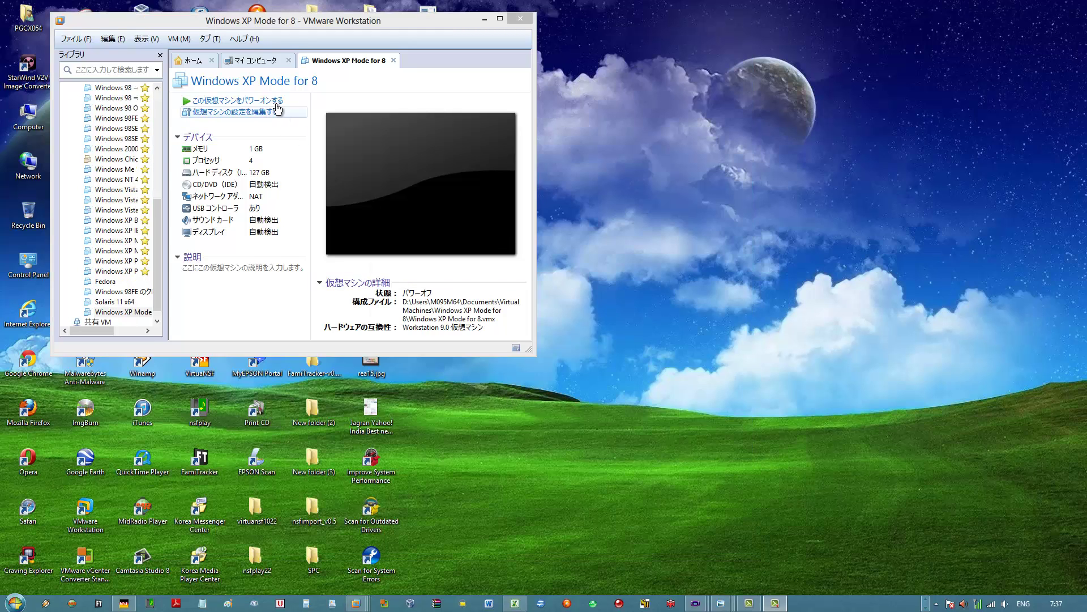
pyautogui.click(274, 102)
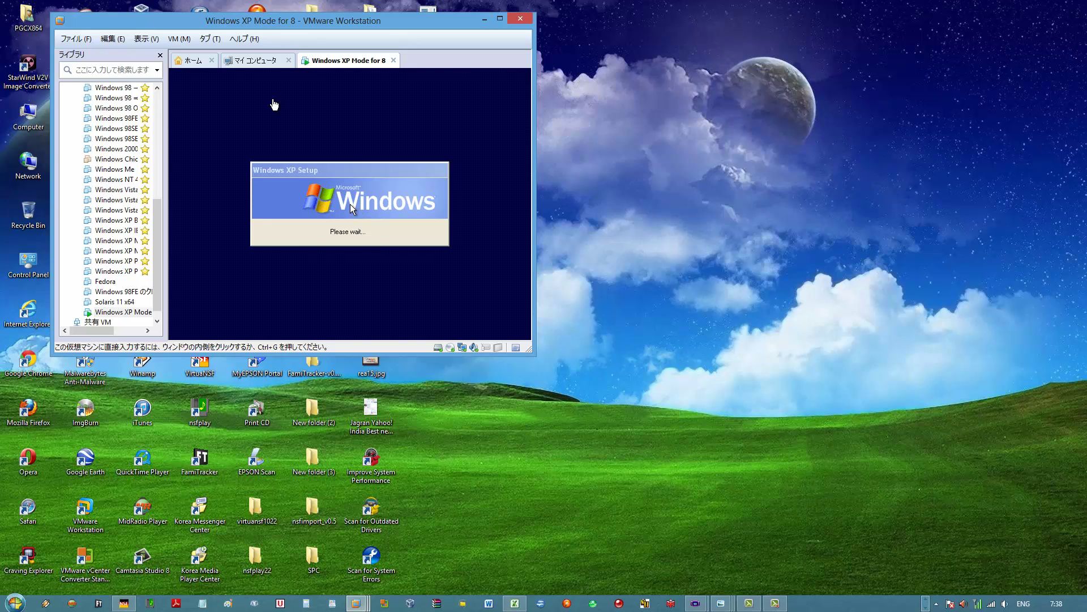
# Accept the Windows XP license agreement in the guest's setup and continue to the computer name and administrator password settings
pyautogui.click(274, 103)
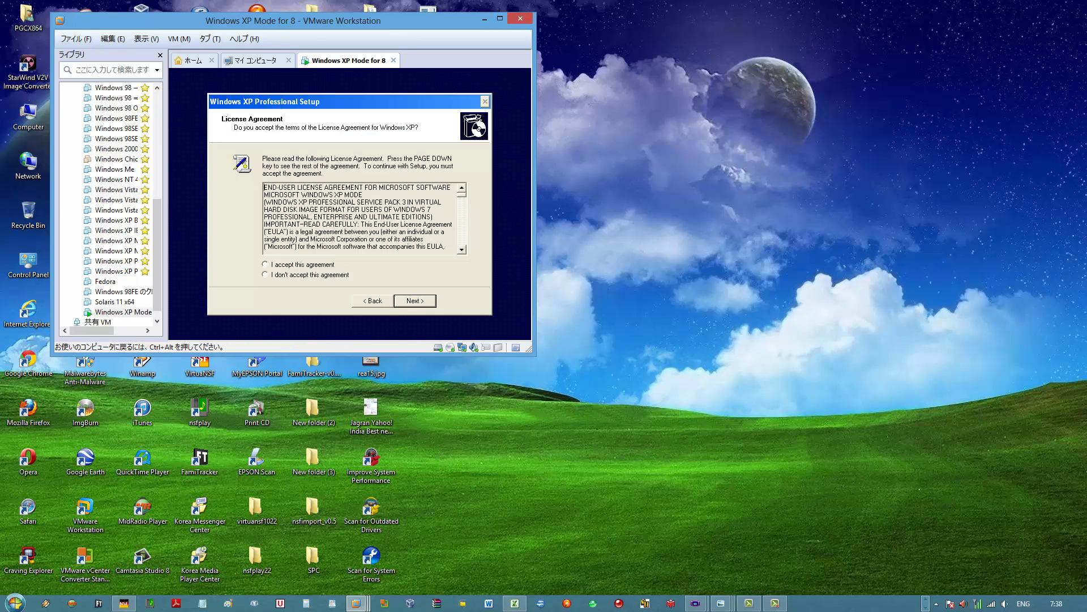
pyautogui.press('Down')
pyautogui.press('Up')
pyautogui.press('Return')
pyautogui.press('Return')
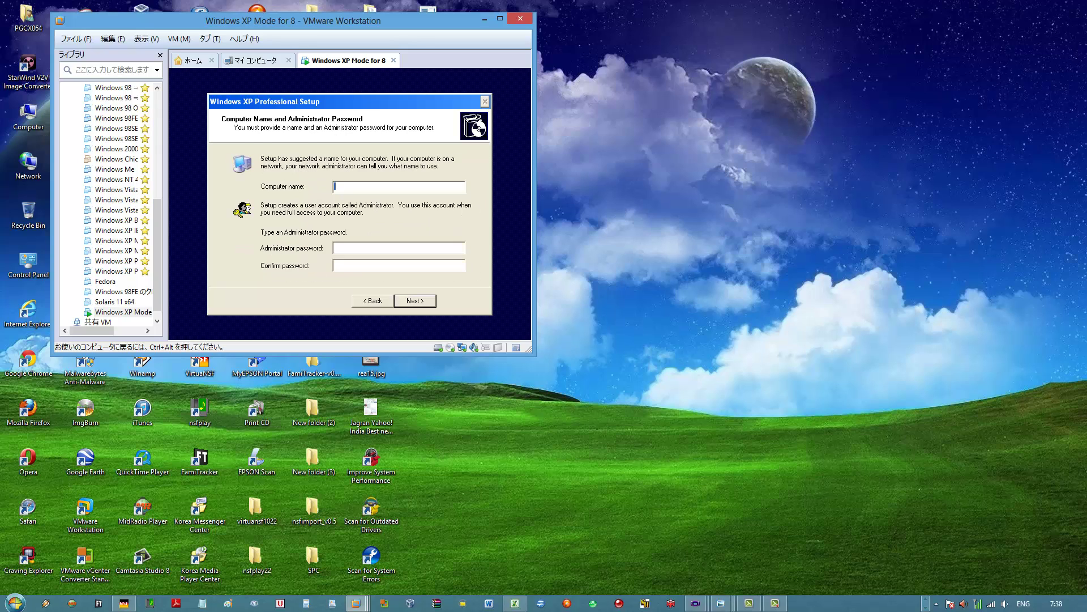
# Name the computer XPM-user with a blank administrator password, and keep the suggested date, time and Pacific time zone
pyautogui.write('XPM-user')
pyautogui.press('Return')
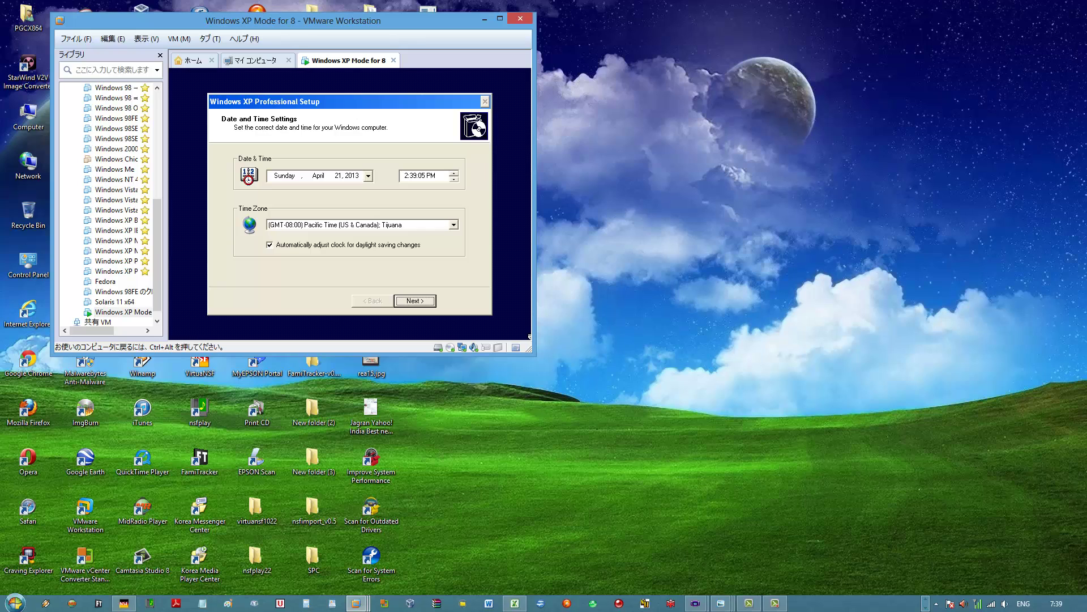
pyautogui.press('Return')
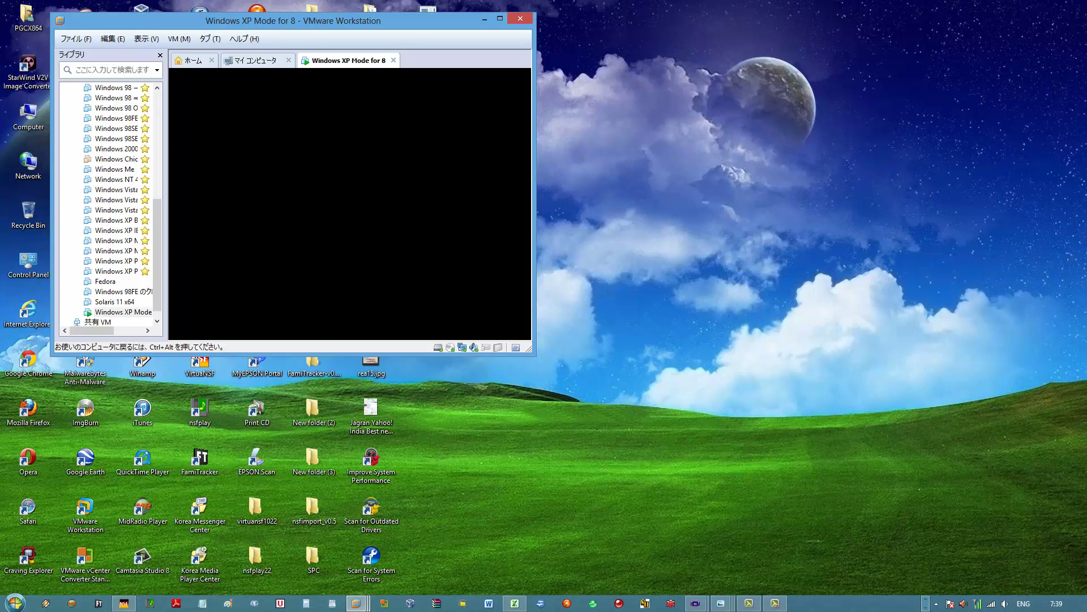
# Release input from the guest and reset the virtual machine while its screen is black
pyautogui.hotkey('ctrl', 'alt')
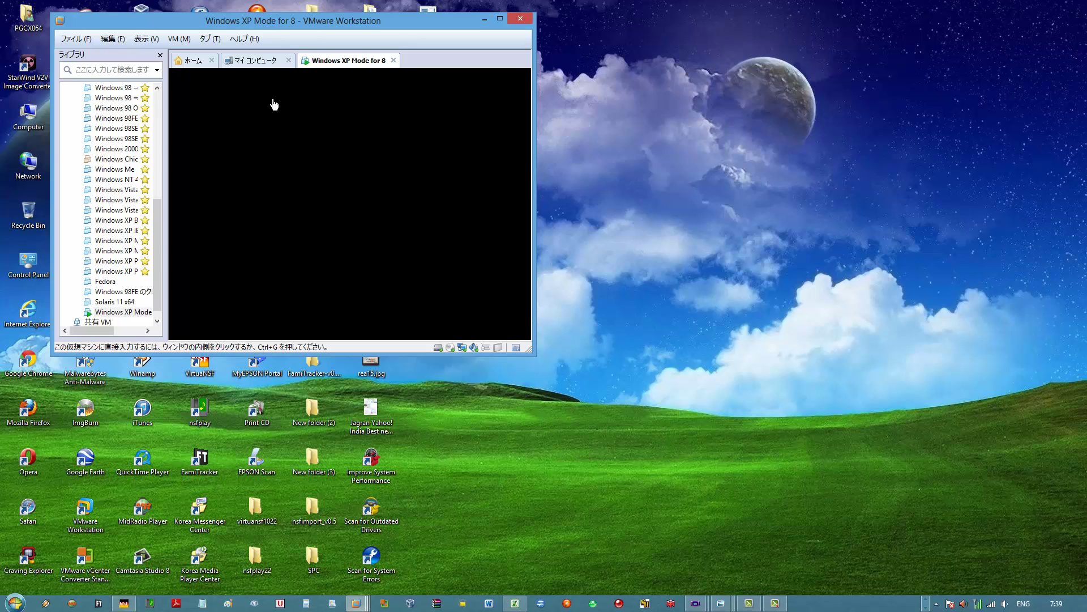
pyautogui.click(182, 41)
pyautogui.moveTo(197, 55)
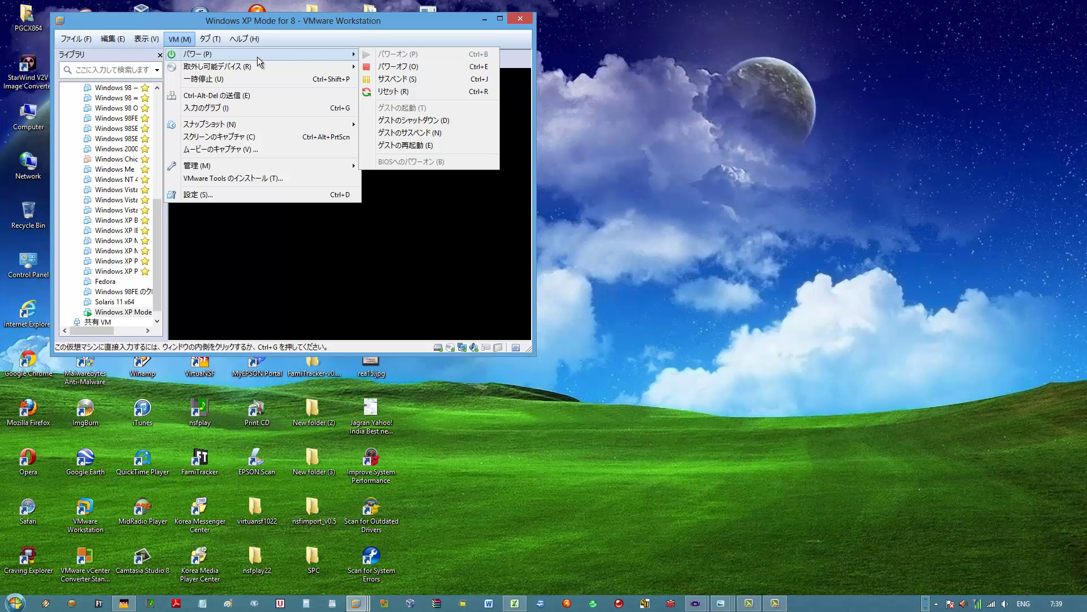
pyautogui.click(400, 94)
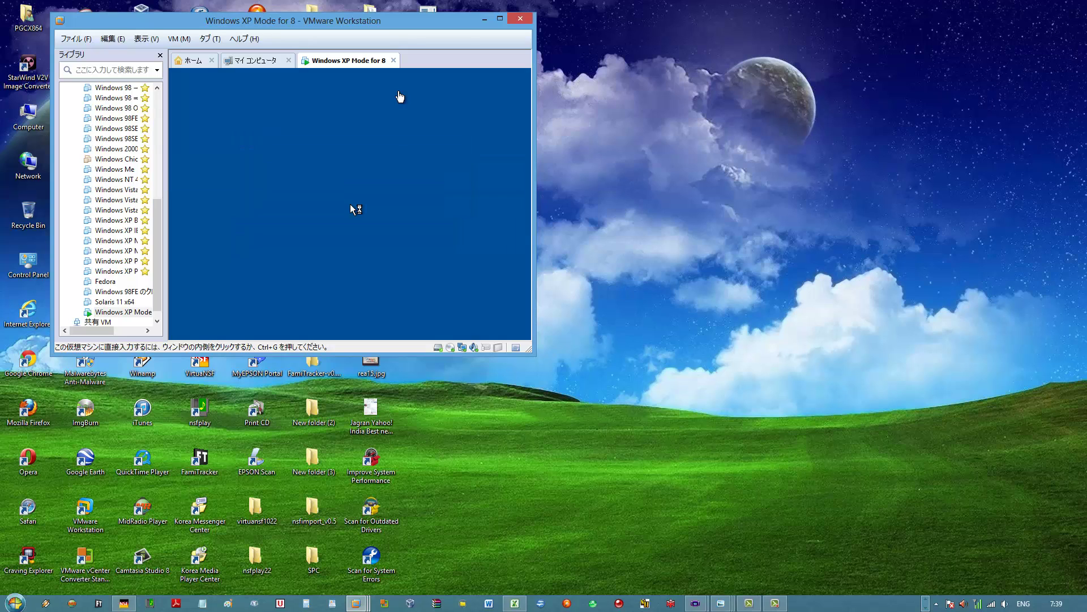
# Turn off Automatic Updates in the guest and confirm the choice
pyautogui.click(400, 97)
pyautogui.press('Tab')
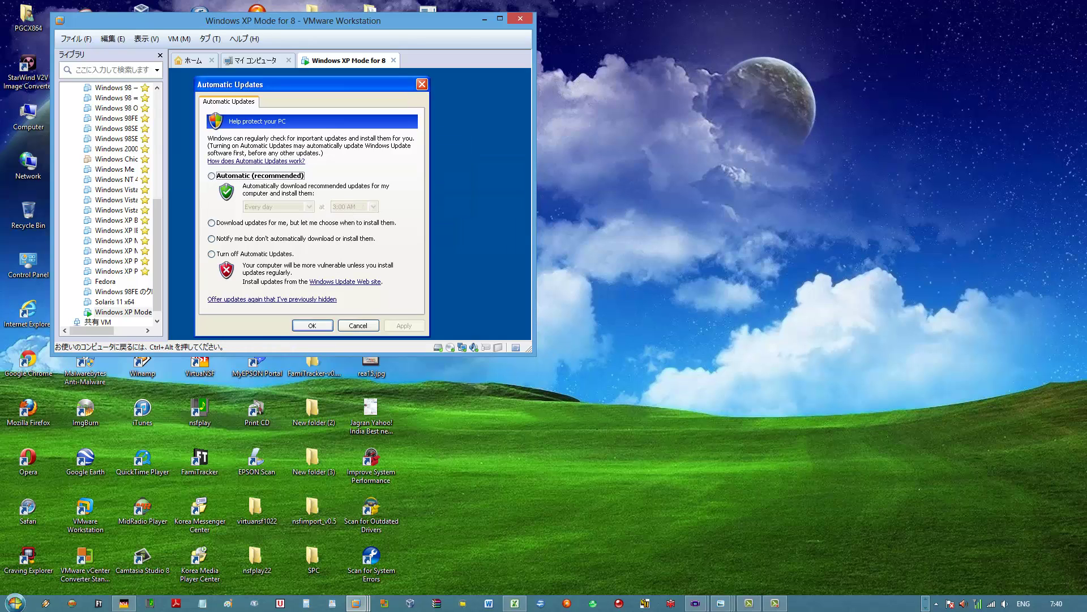
pyautogui.press('Down')
pyautogui.press('Down')
pyautogui.press('Down')
pyautogui.press('Return')
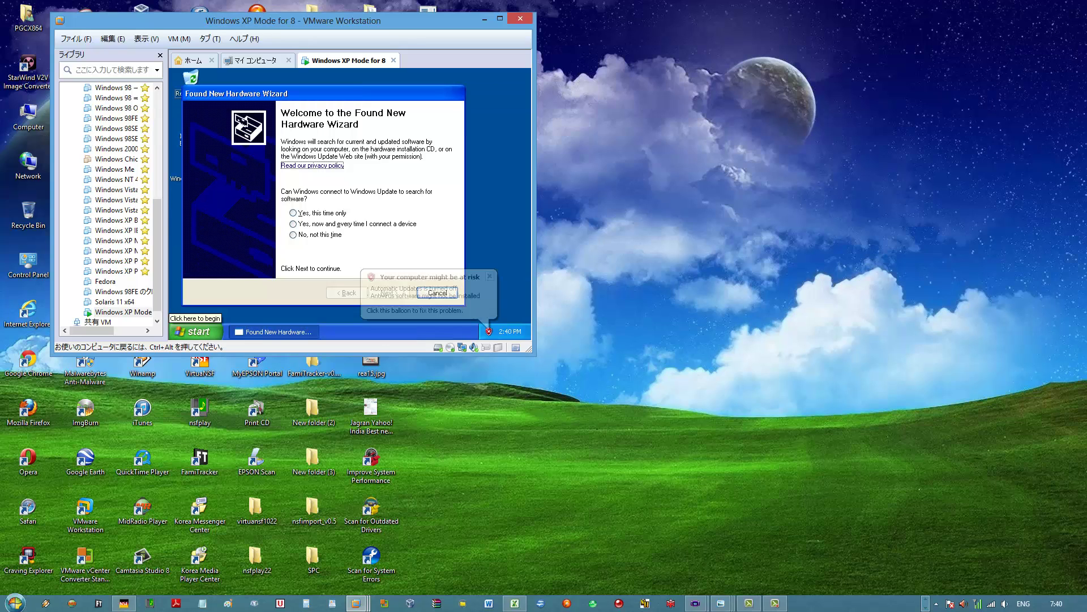
# Open Add or Remove Programs from the guest's Control Panel
pyautogui.press('super')
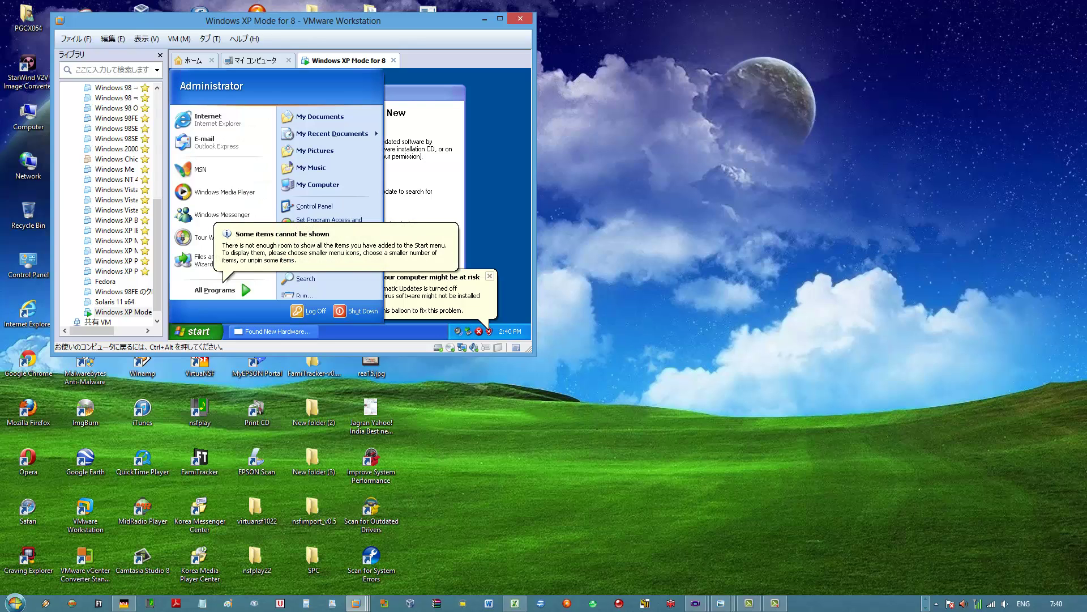
pyautogui.press('Up')
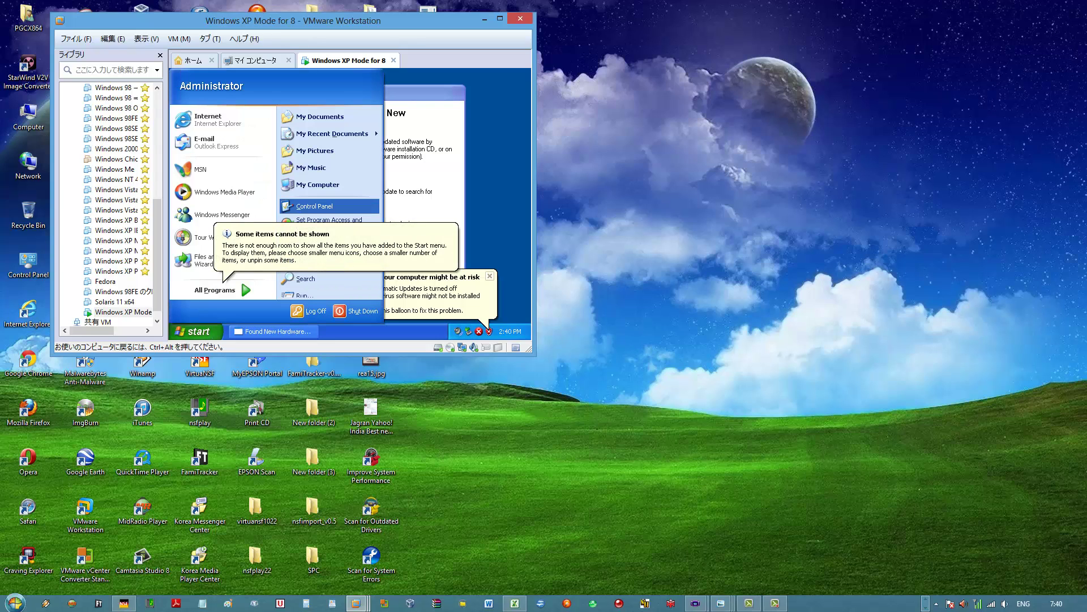
pyautogui.press('Return')
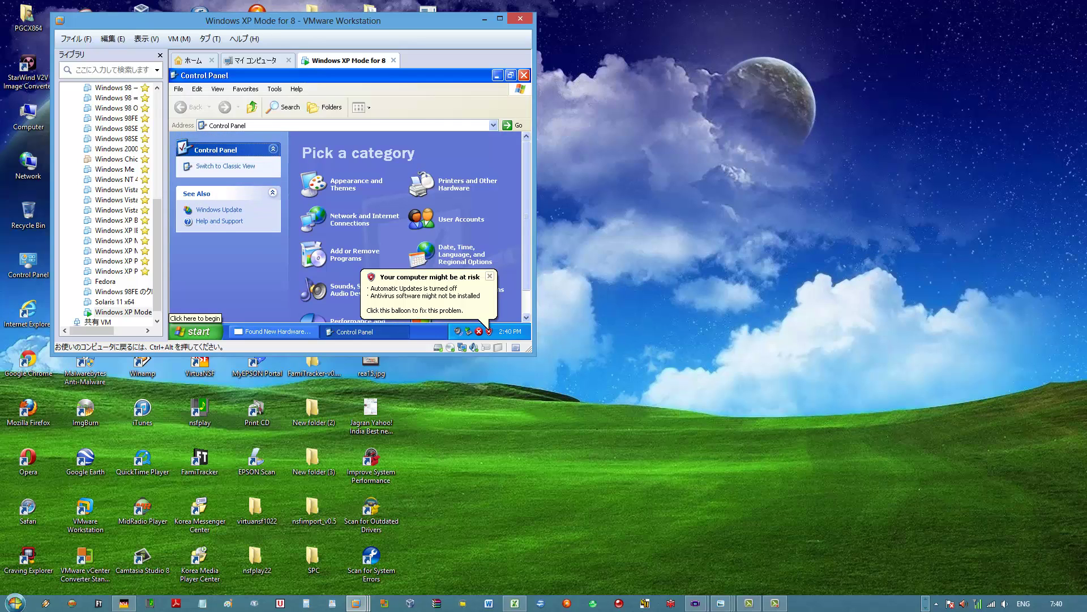
pyautogui.press('Tab')
pyautogui.press('Tab')
pyautogui.press('Tab')
pyautogui.press('Tab')
pyautogui.press('Tab')
pyautogui.press('Tab')
pyautogui.press('Tab')
pyautogui.press('Tab')
pyautogui.press('Return')
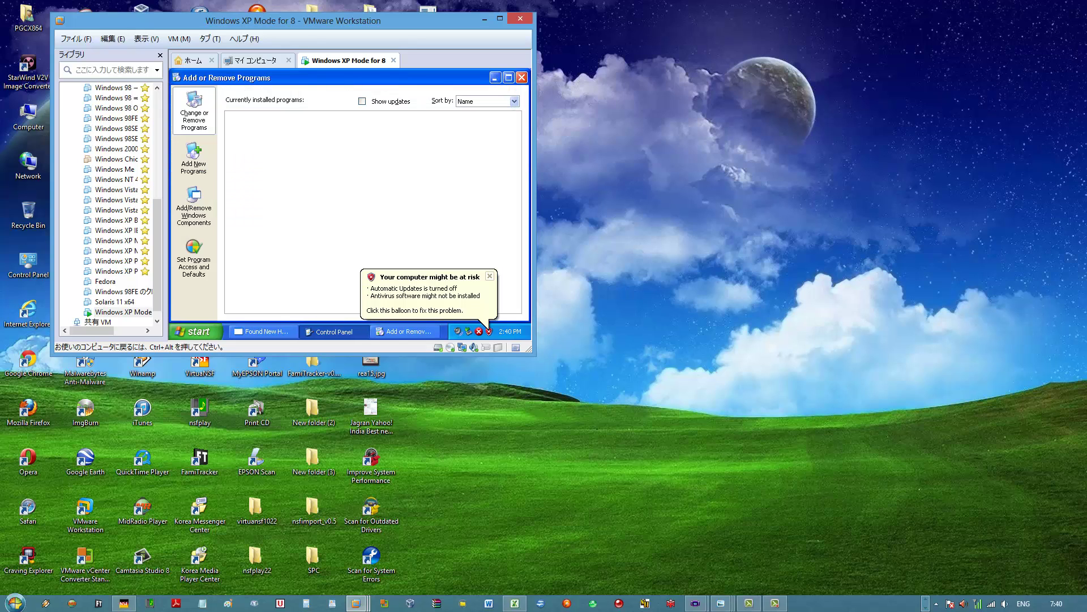
# Uninstall Virtual PC Integration Components from the guest and agree to restart Windows
pyautogui.press('Down')
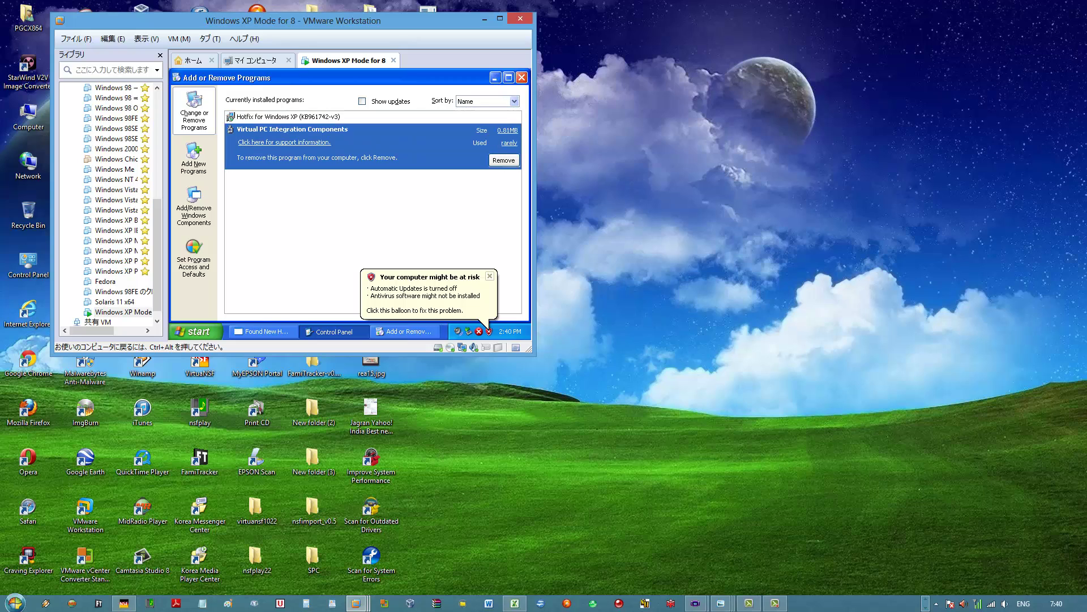
pyautogui.press('Tab')
pyautogui.press('Tab')
pyautogui.press('Tab')
pyautogui.press('Tab')
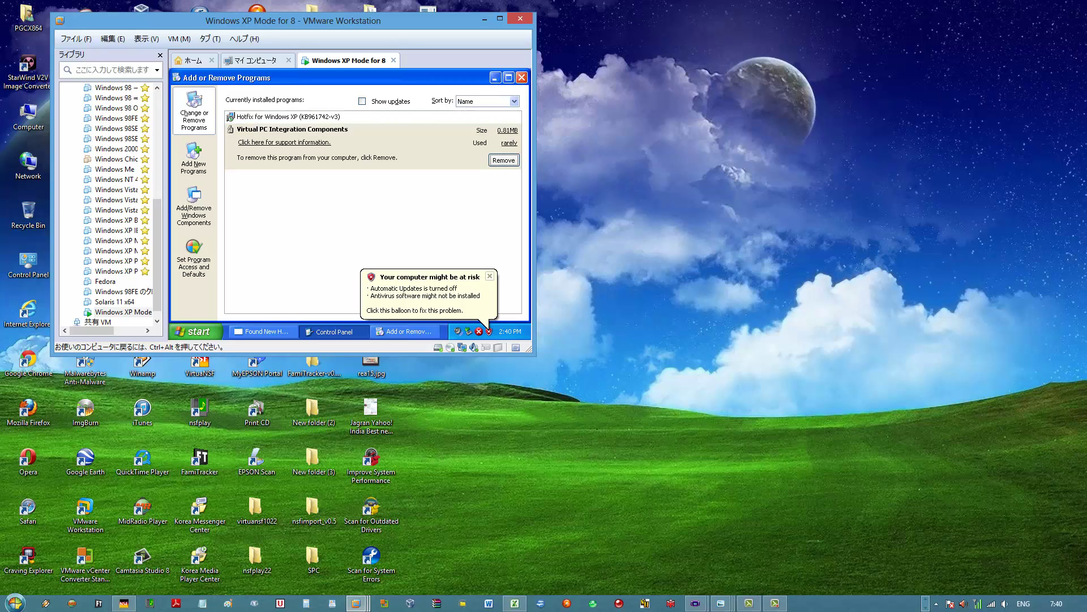
pyautogui.press('Return')
pyautogui.press('Return')
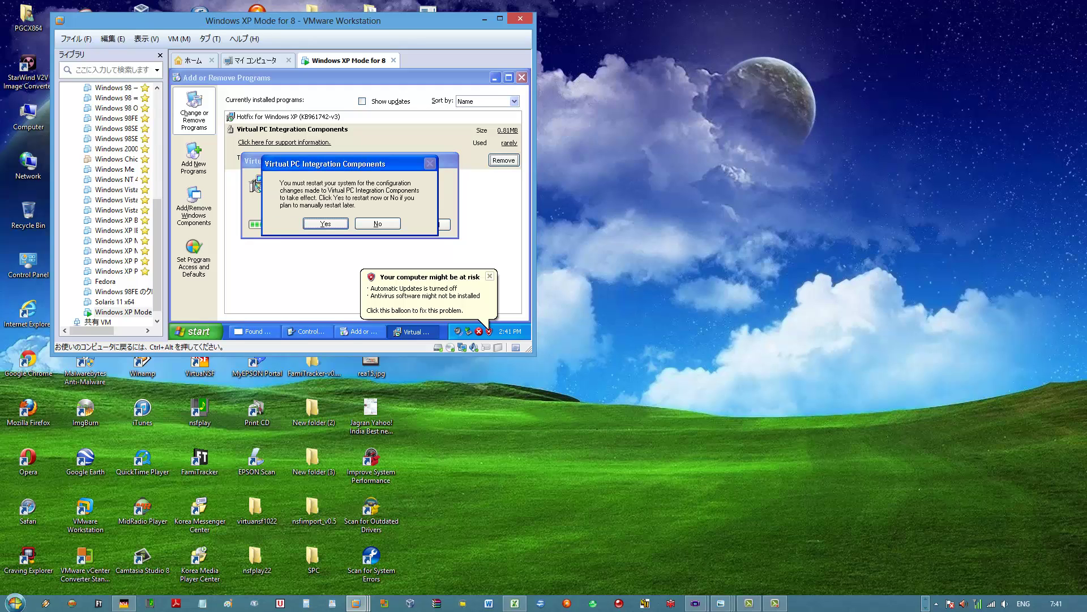
pyautogui.press('Return')
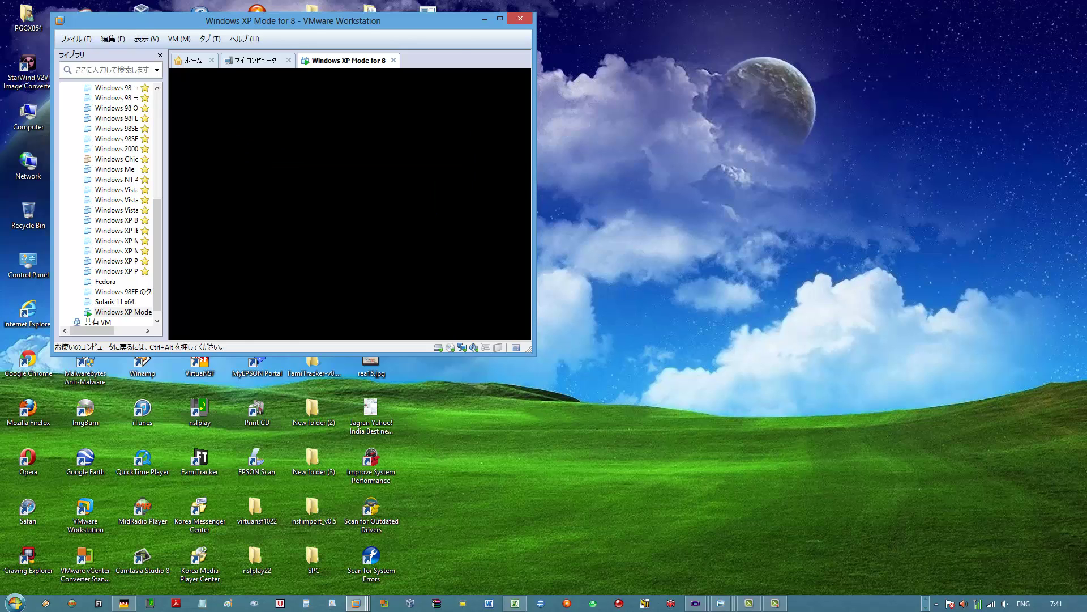
# Reset the virtual machine and log on to Windows as Administrator with a blank password
pyautogui.click(179, 38)
pyautogui.moveTo(191, 55)
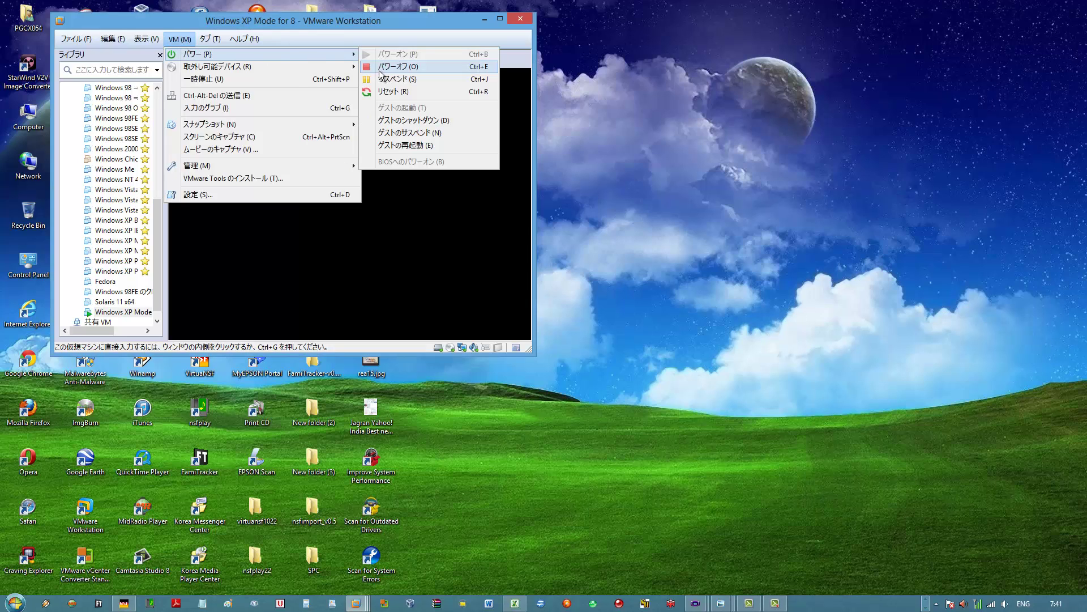
pyautogui.click(382, 94)
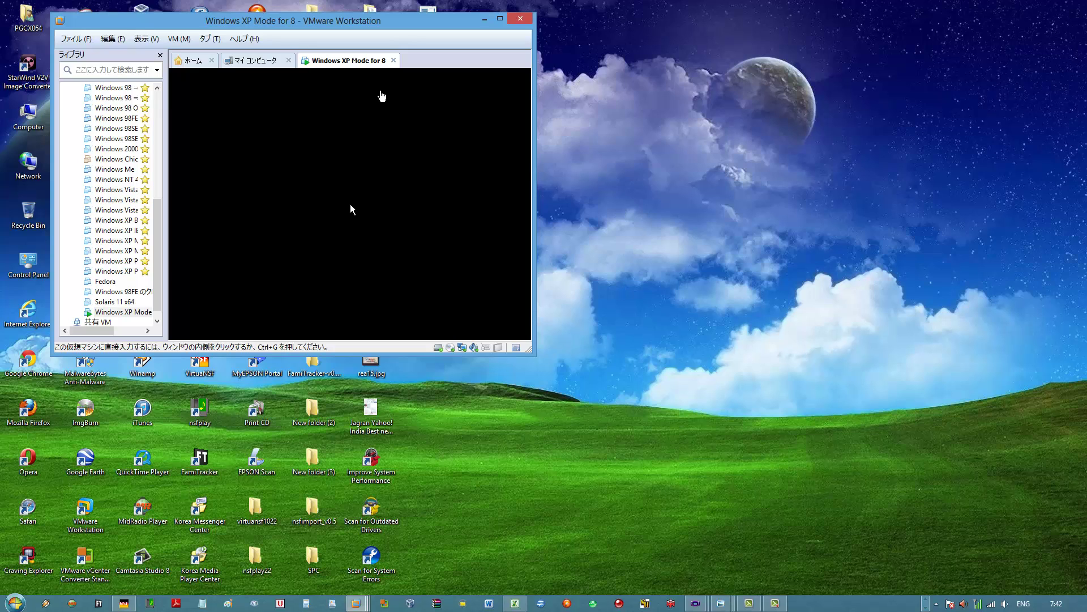
pyautogui.click(382, 96)
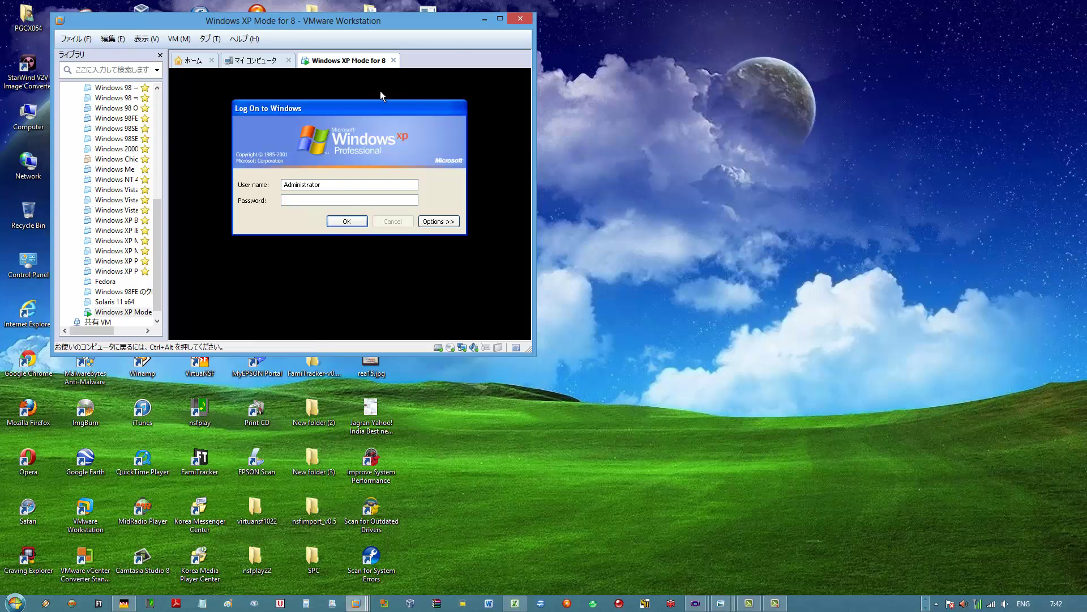
pyautogui.click(346, 221)
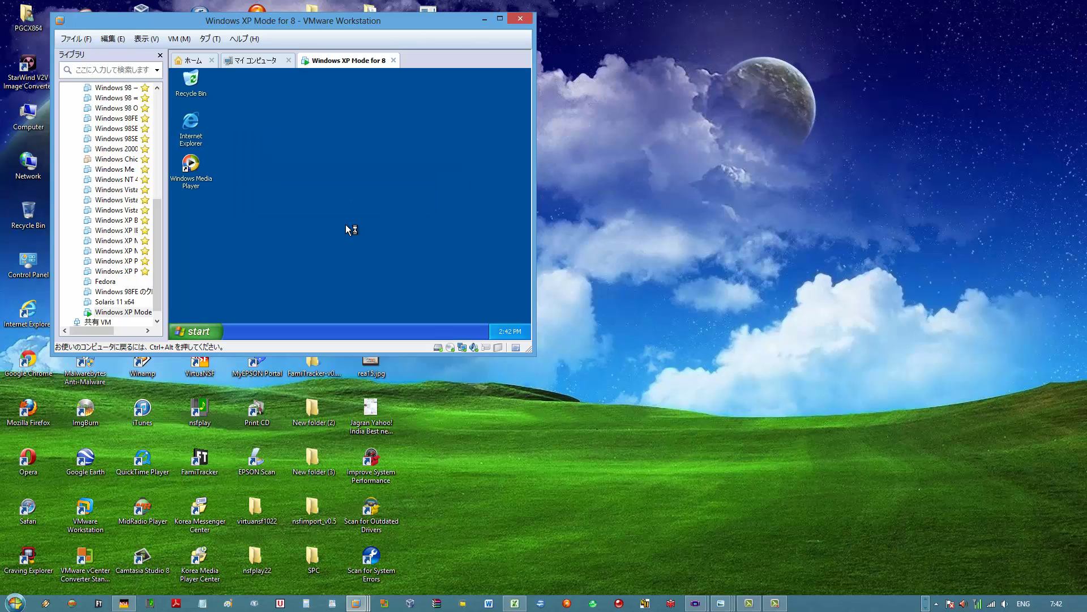
# Start the VMware Tools installation in the guest and dismiss the security alert balloon
pyautogui.hotkey('ctrl', 'alt')
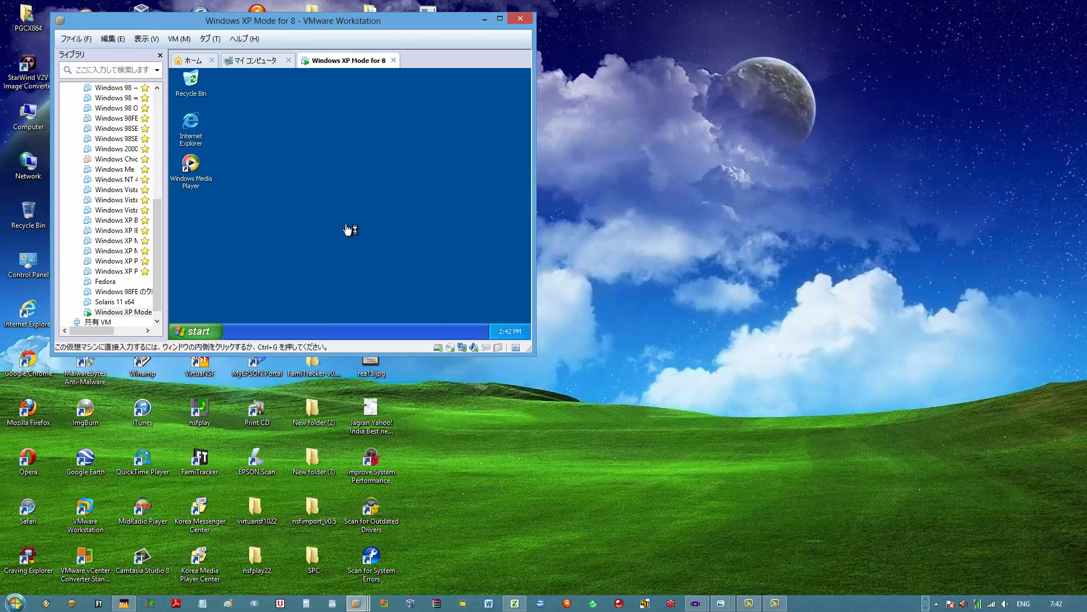
pyautogui.click(169, 43)
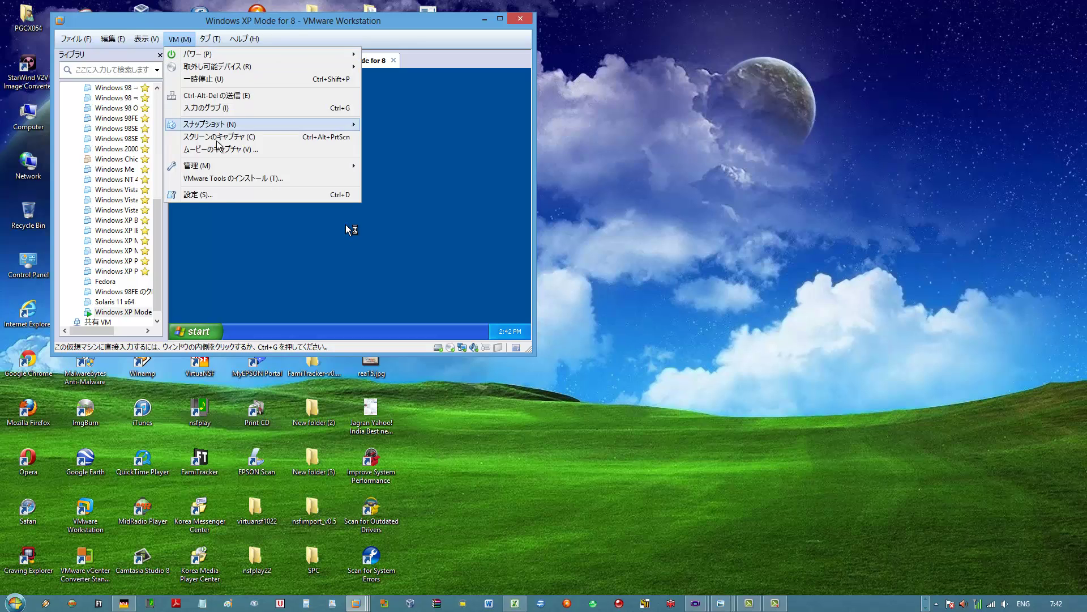
pyautogui.click(230, 177)
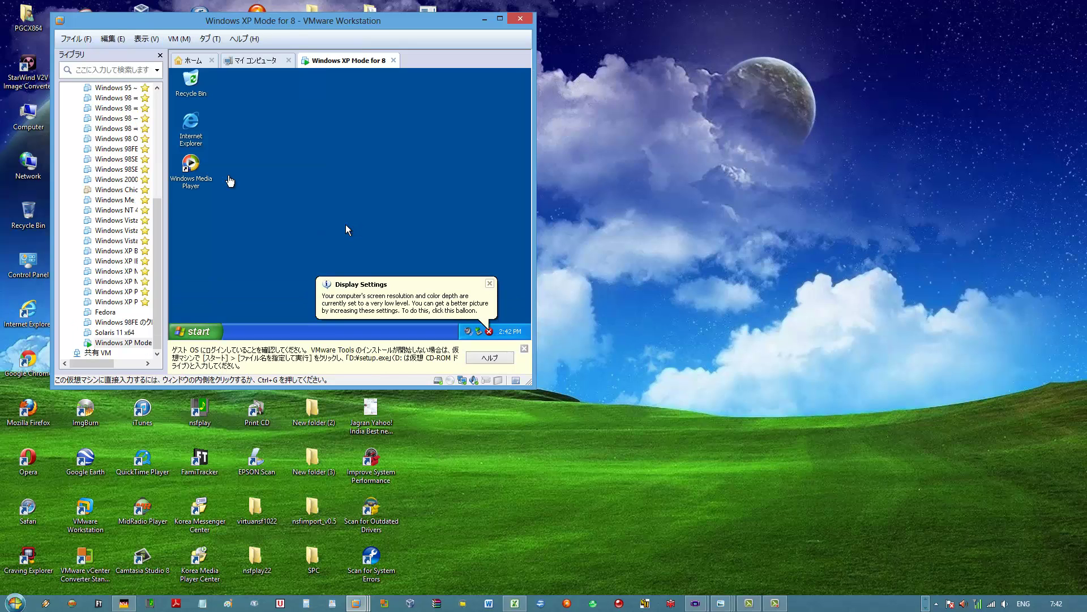
pyautogui.click(346, 225)
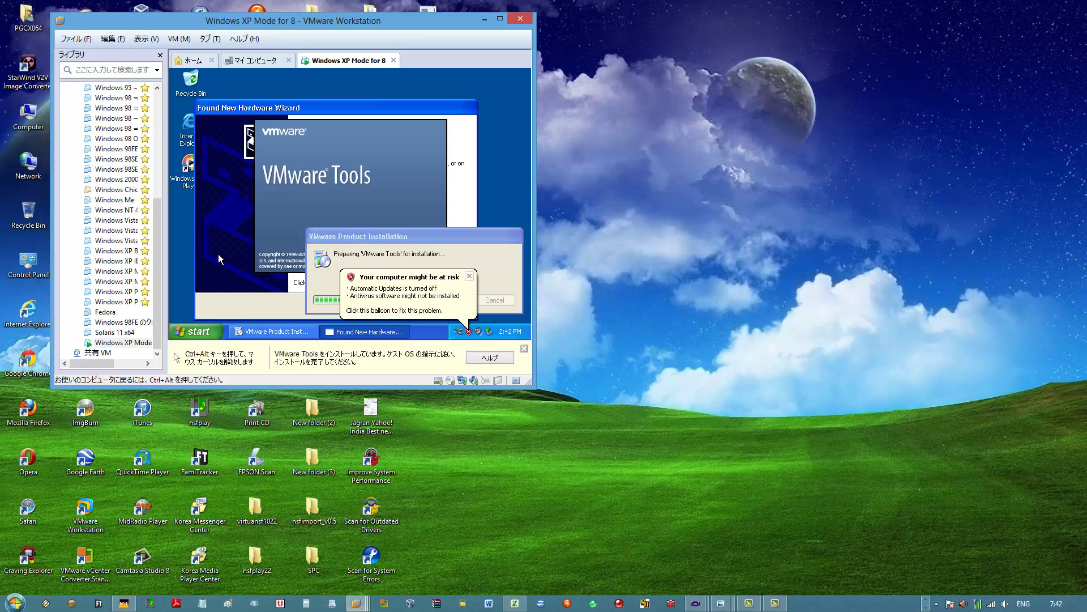
pyautogui.click(469, 276)
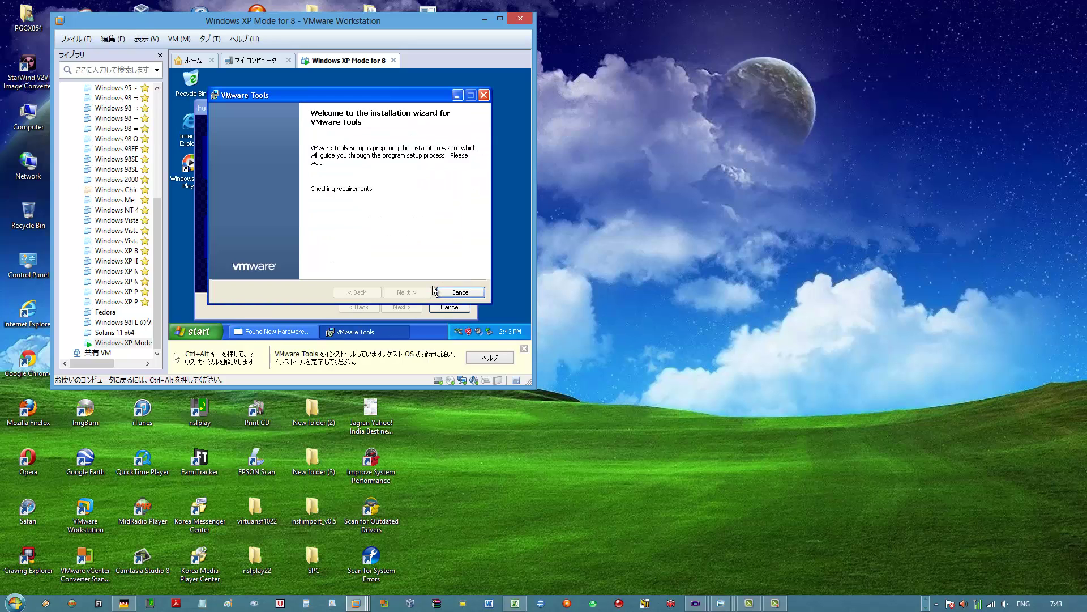
# Install VMware Tools with the Complete setup type and restart the guest
pyautogui.click(414, 293)
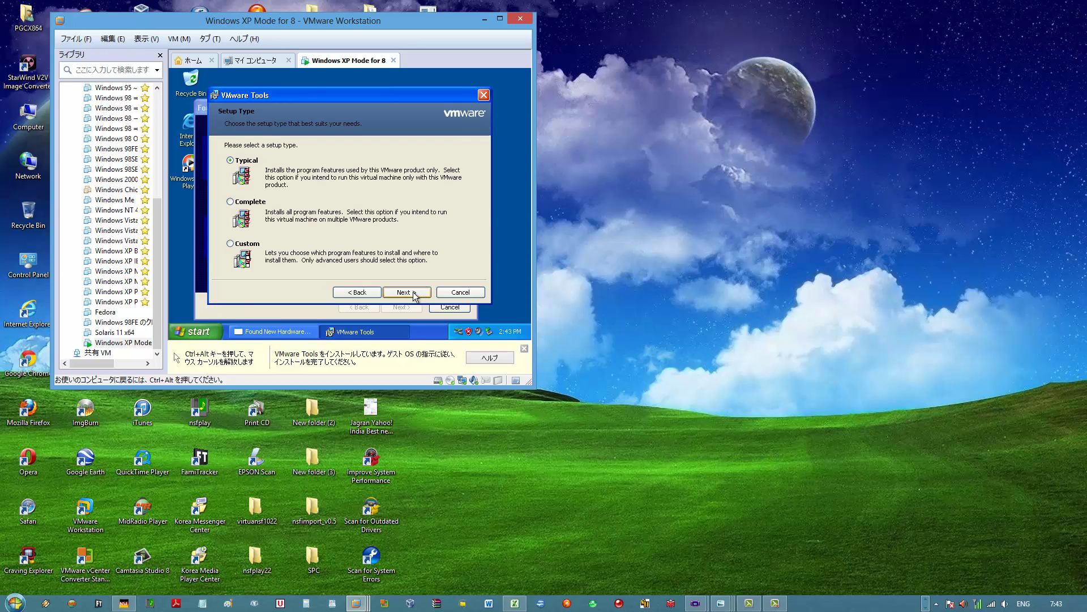
pyautogui.click(254, 203)
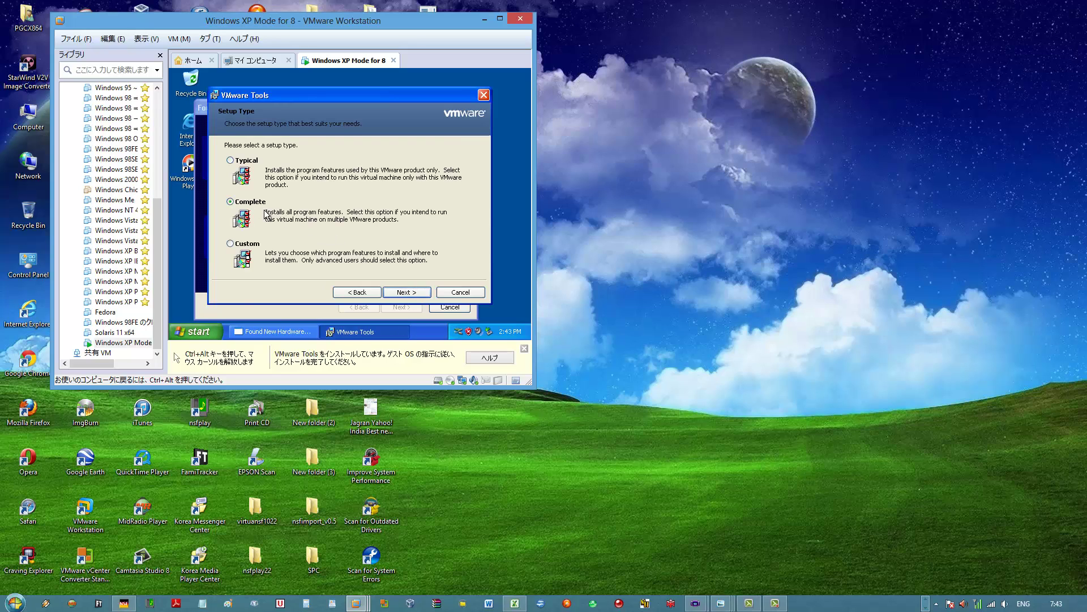
pyautogui.click(399, 295)
pyautogui.click(399, 293)
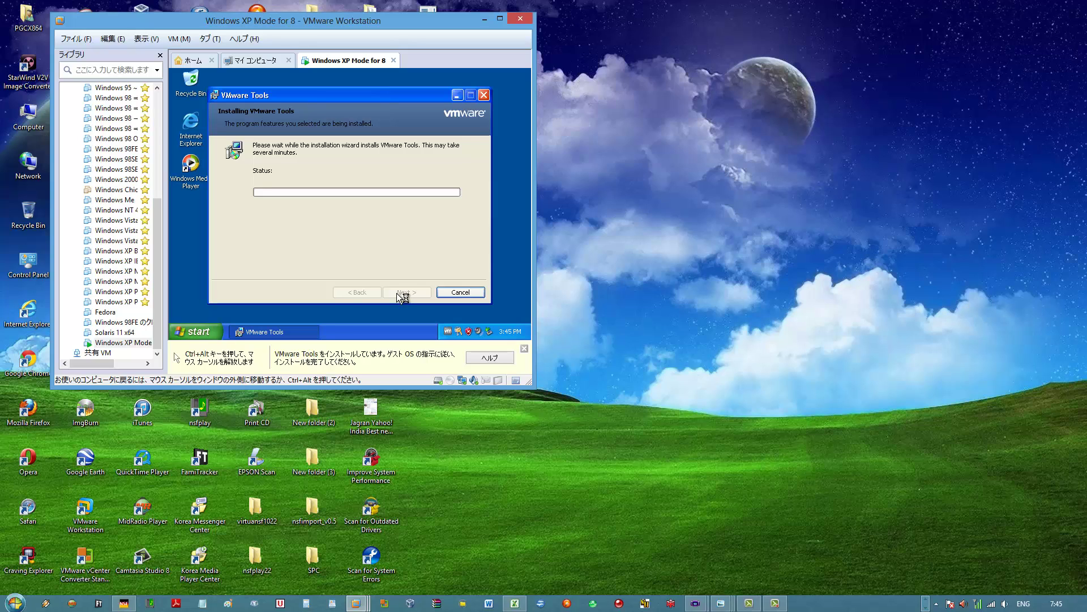
pyautogui.click(398, 294)
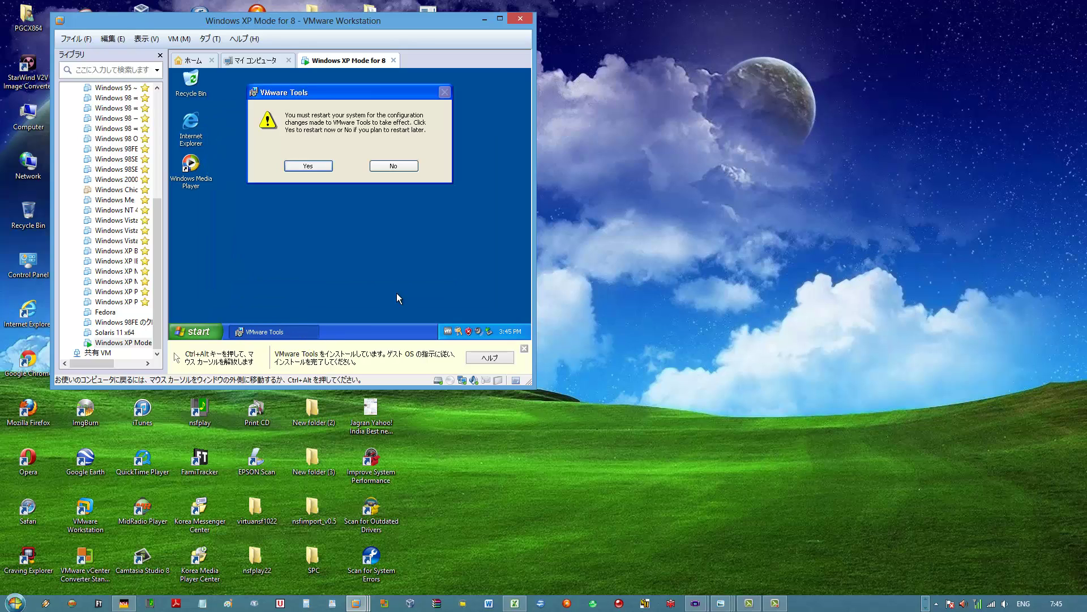
pyautogui.click(308, 170)
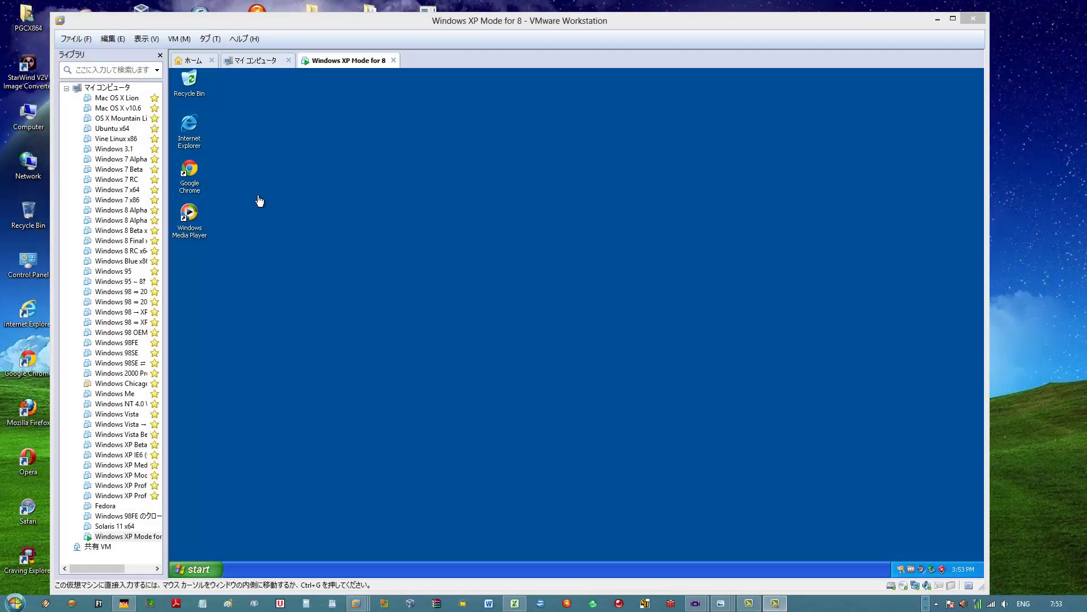
# Open Google in a new Chrome tab inside the guest and search for "windows xp activation crack"
pyautogui.doubleClick(194, 170)
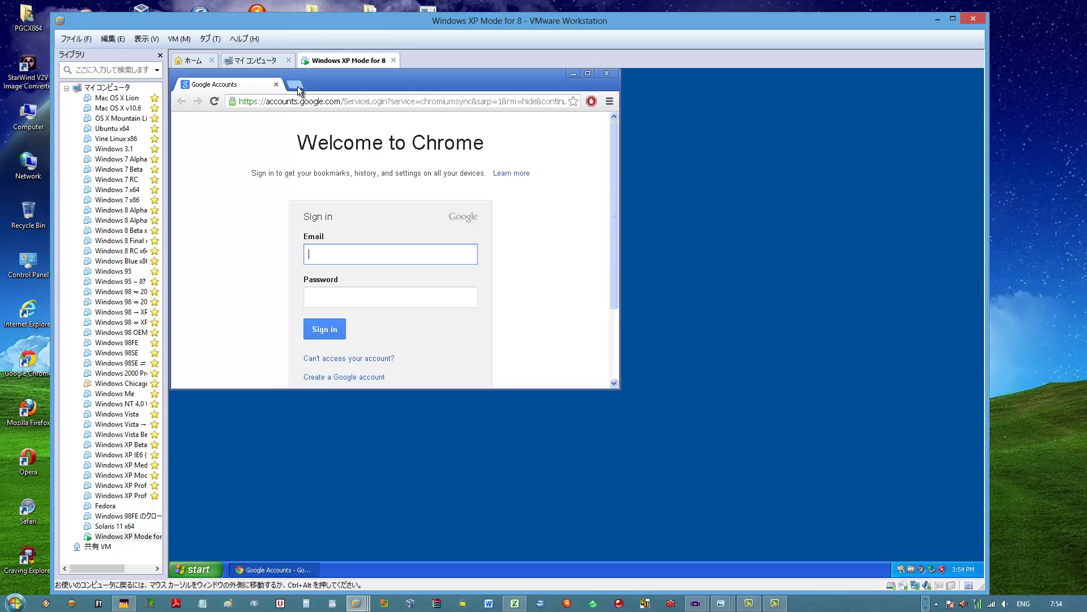
pyautogui.click(296, 84)
pyautogui.click(422, 230)
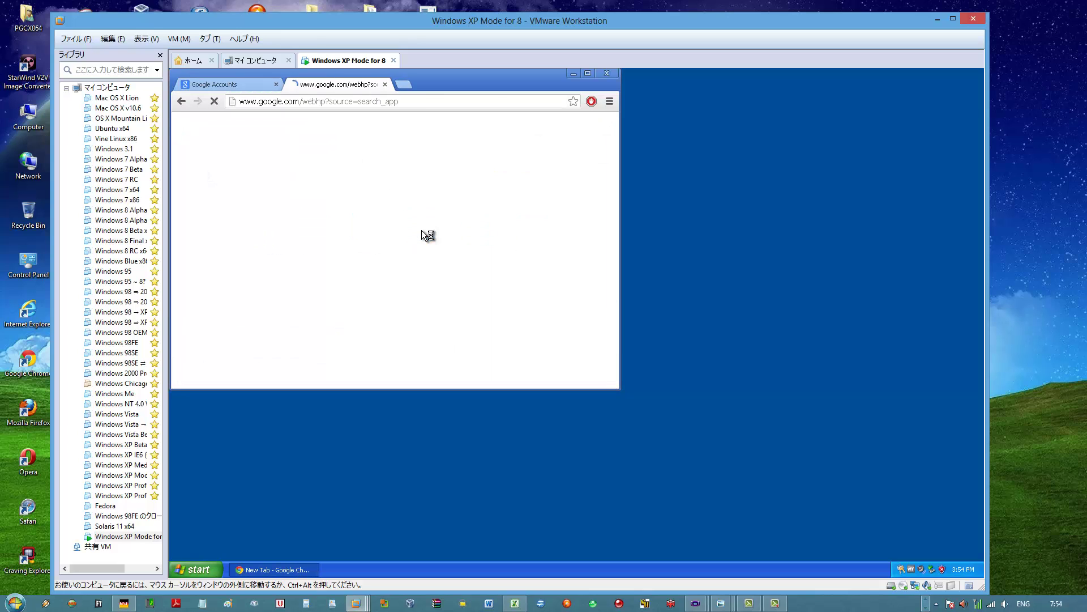
pyautogui.write('window')
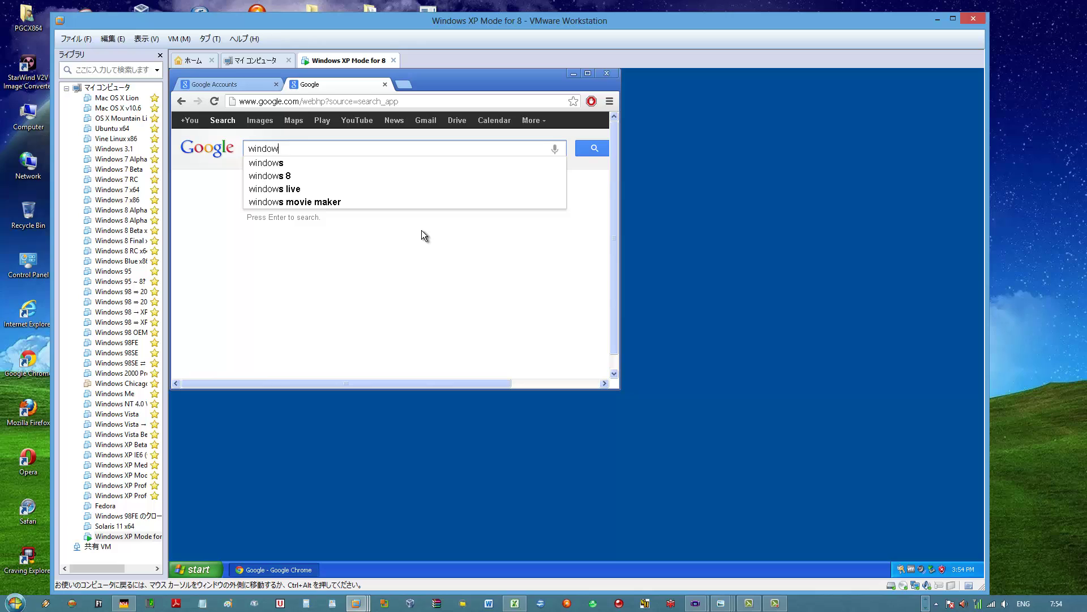
pyautogui.write('s xp a')
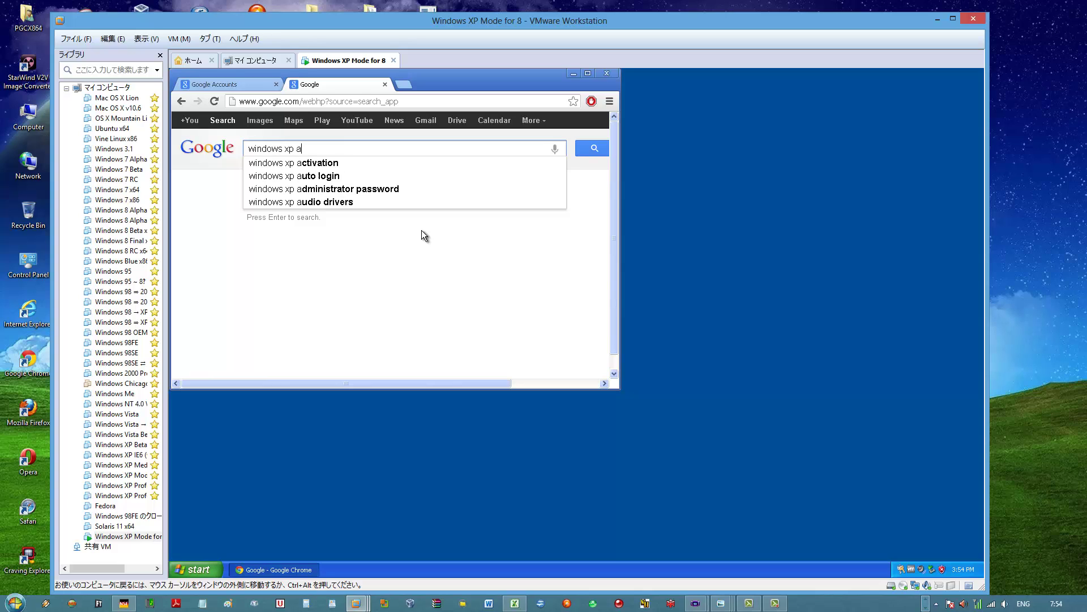
pyautogui.write('cti')
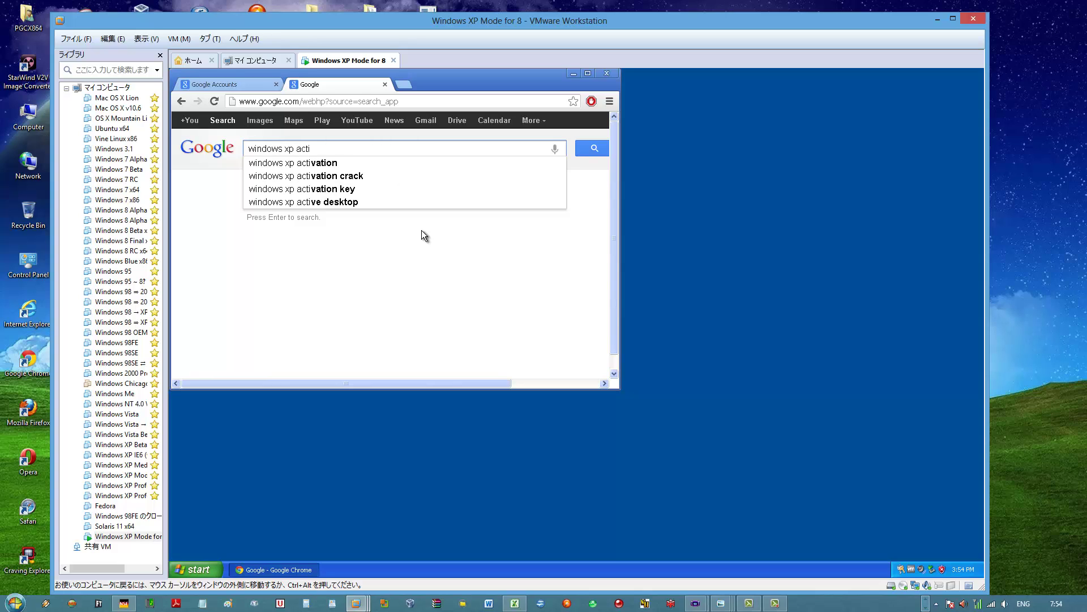
pyautogui.write('vation')
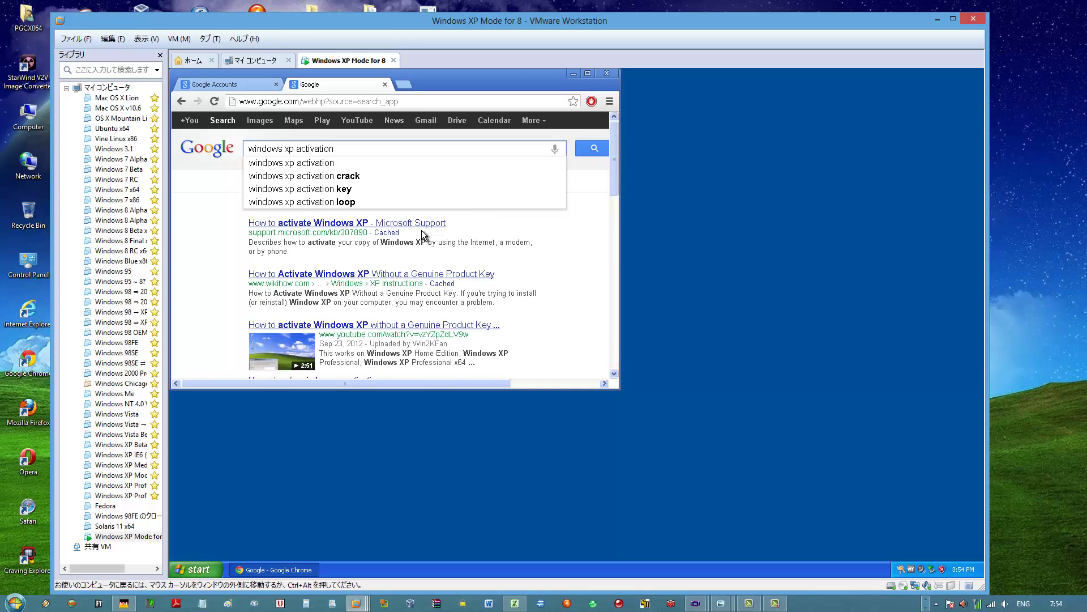
pyautogui.write(' crack')
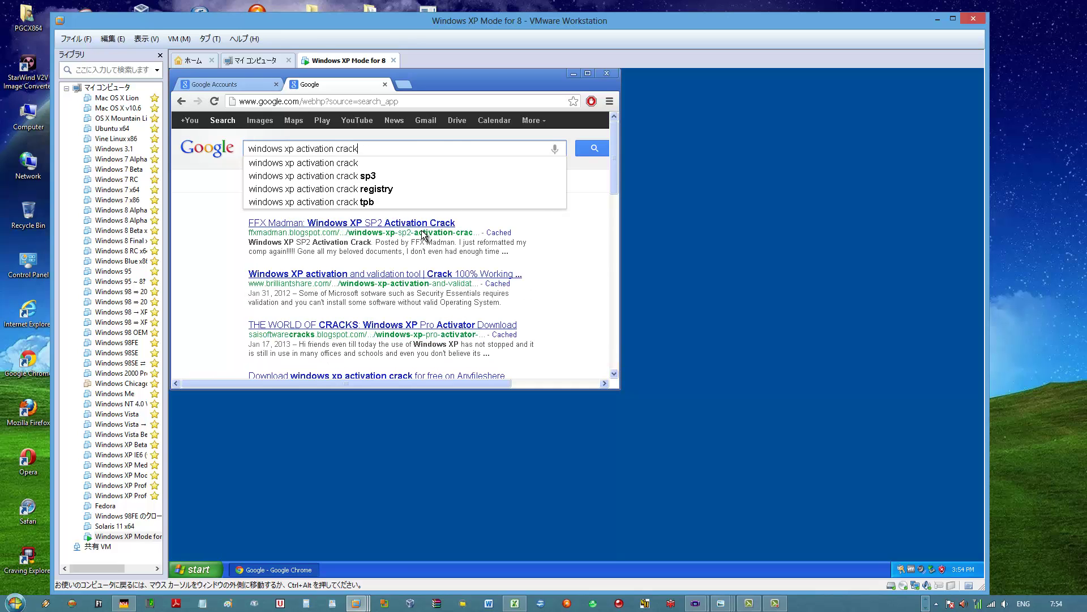
# Open the first search result, maximize the browser window, and read the article down to the OOBETimer registry instructions
pyautogui.click(411, 223)
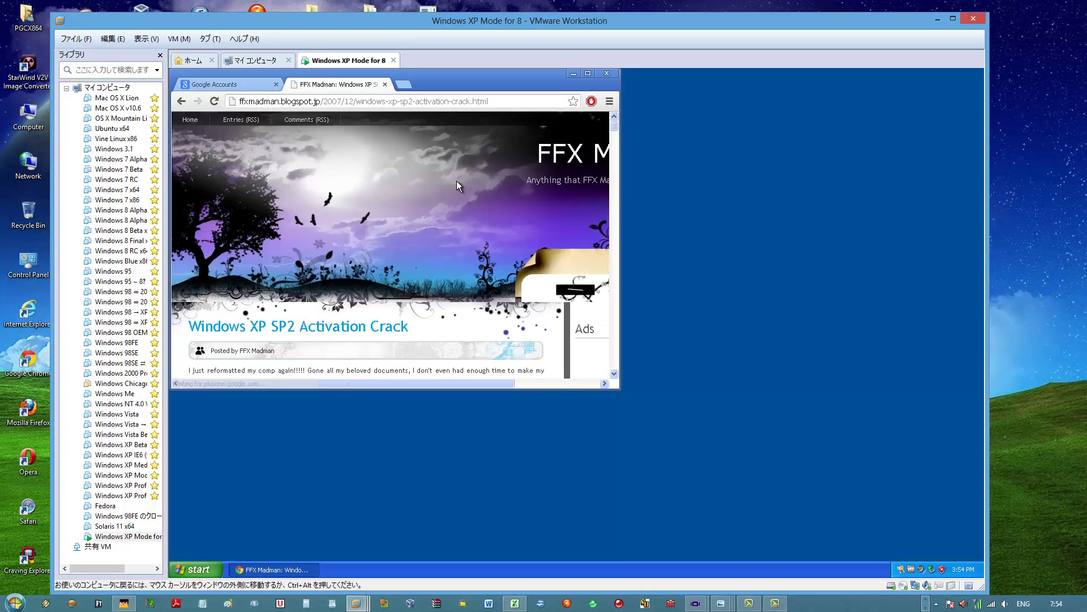
pyautogui.click(588, 73)
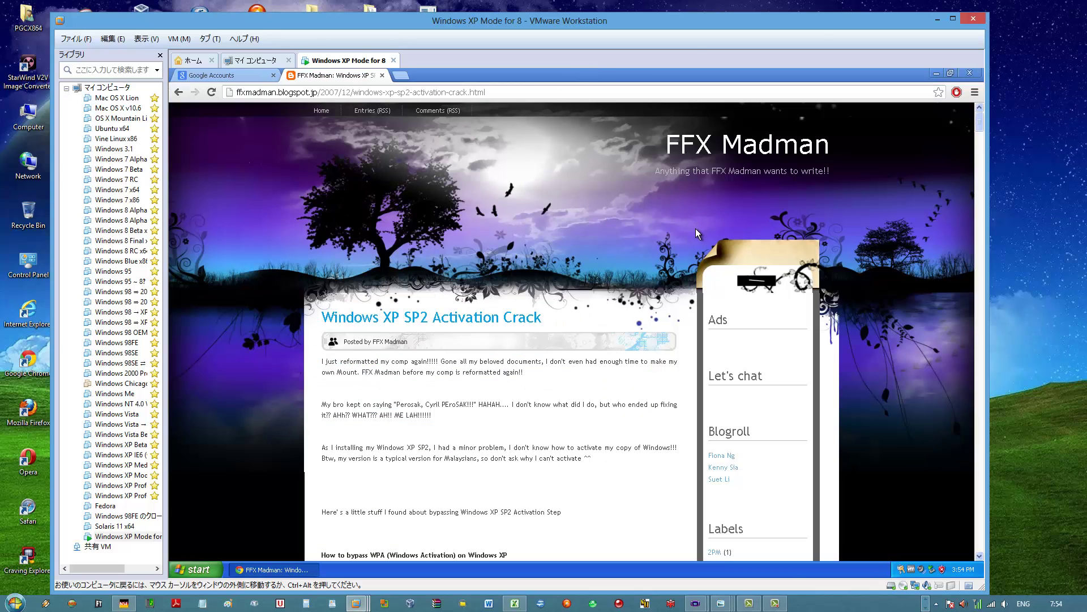
pyautogui.scroll(-15, 694, 257)
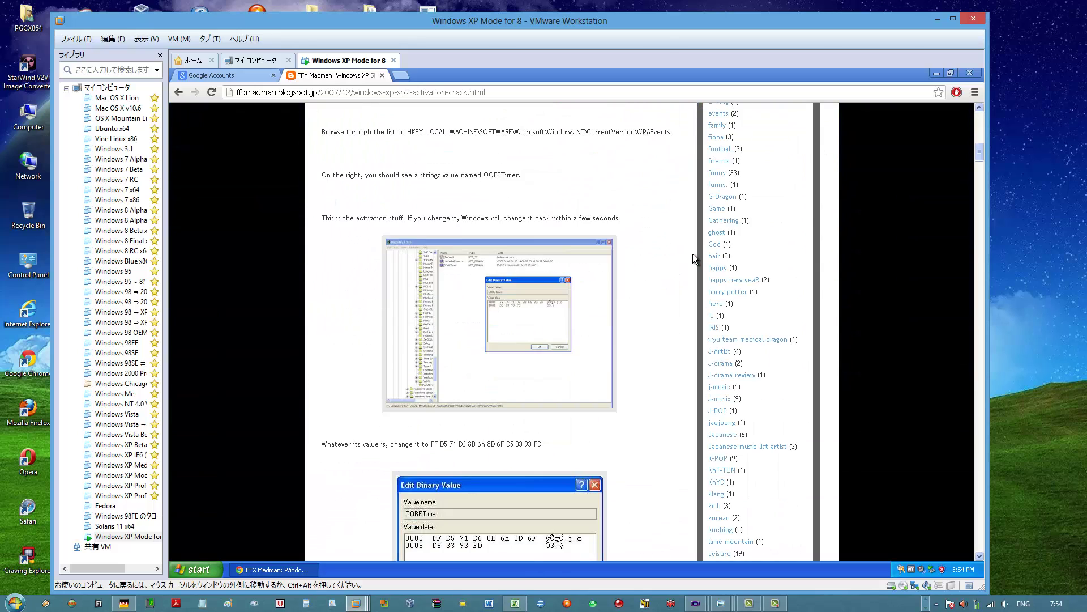
pyautogui.scroll(-5, 695, 259)
pyautogui.scroll(-1, 694, 251)
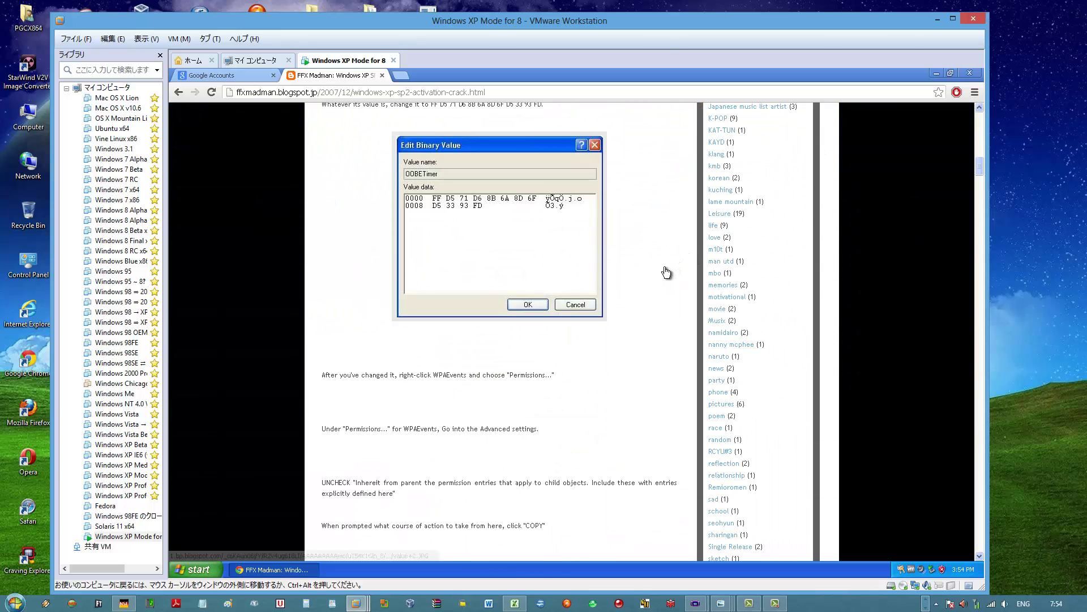
# Launch the Registry Editor with regedit in the guest and place its window beside the article's OOBETimer picture
pyautogui.click(193, 567)
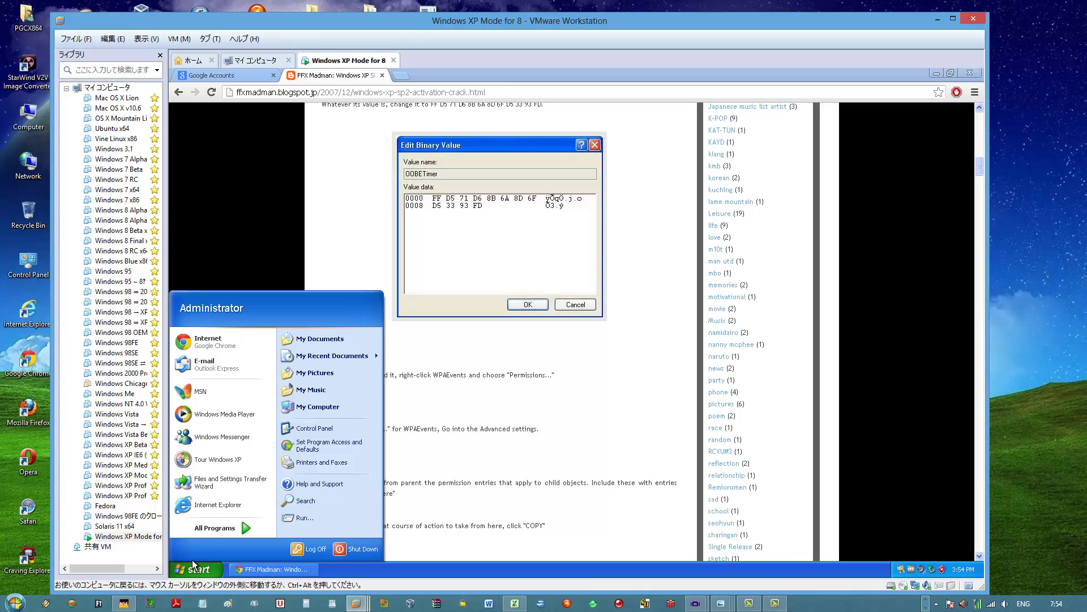
pyautogui.click(290, 515)
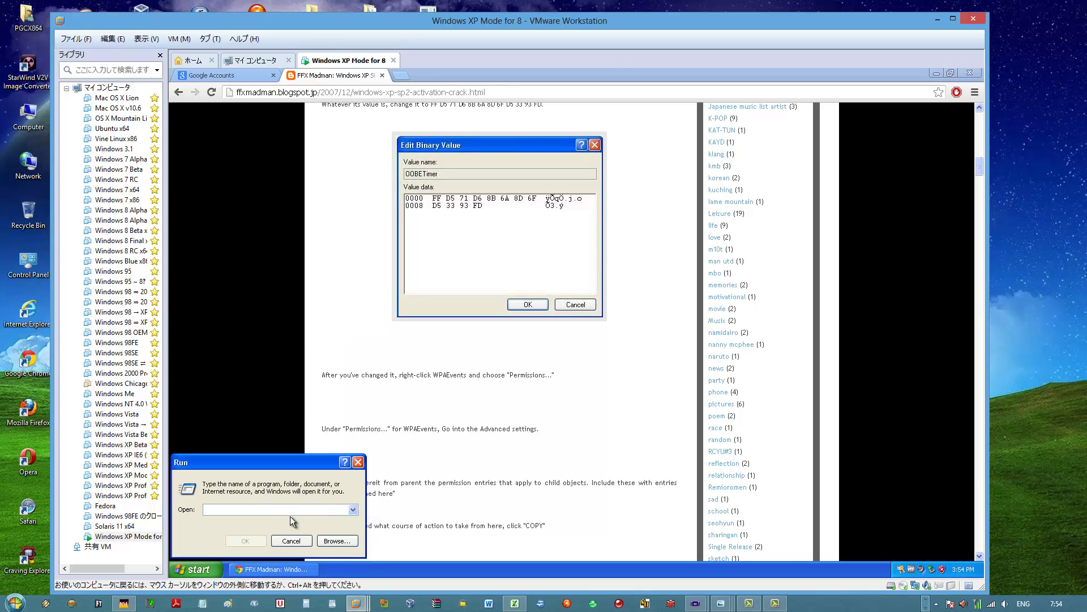
pyautogui.write('regedit')
pyautogui.press('Return')
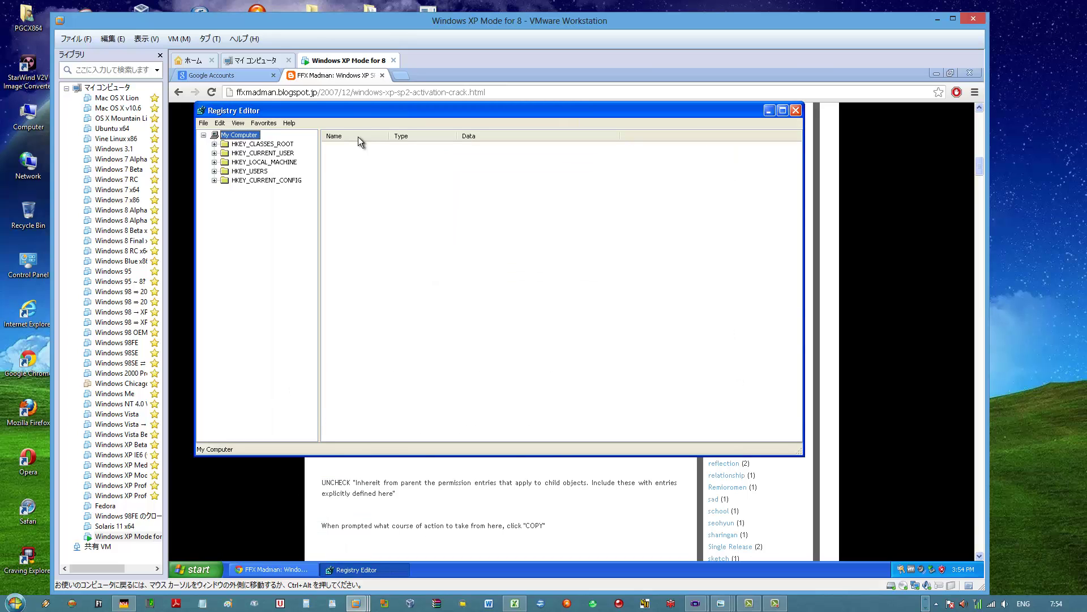
pyautogui.moveTo(360, 109); pyautogui.dragTo(775, 145)
# Browse the registry to HKEY_LOCAL_MACHINE\SOFTWARE\Microsoft\Windows NT\CurrentVersion\WPAEvents
pyautogui.doubleClick(683, 198)
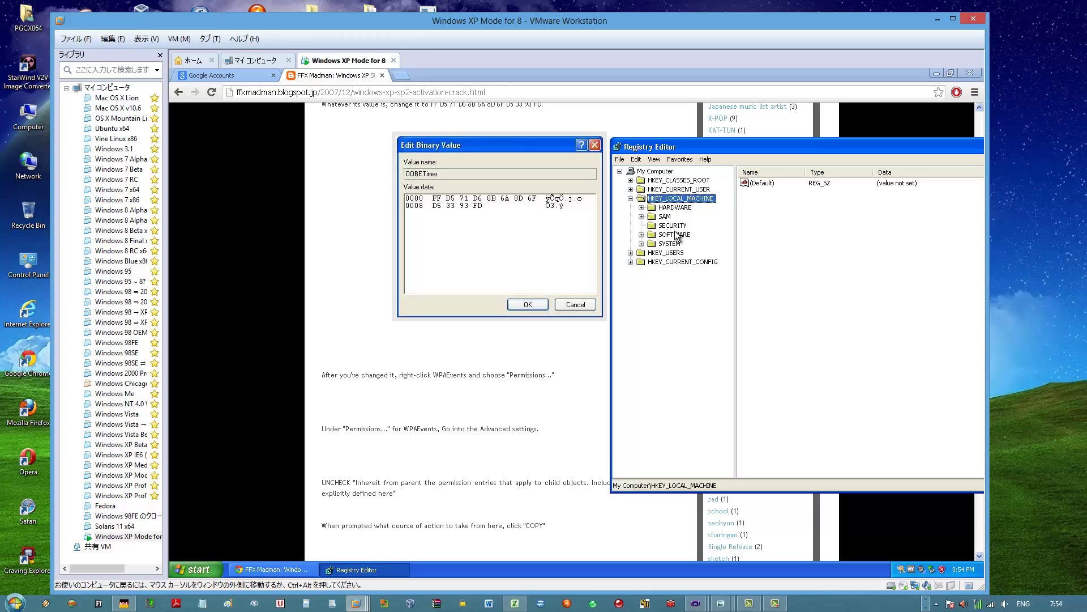
pyautogui.doubleClick(676, 234)
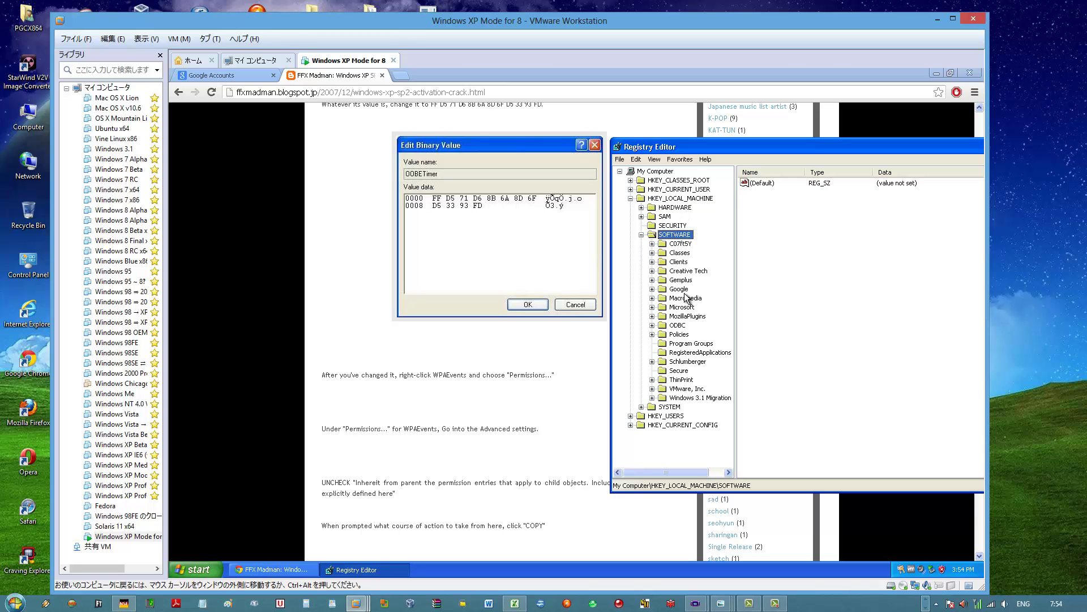
pyautogui.doubleClick(682, 307)
pyautogui.moveTo(730, 247); pyautogui.dragTo(740, 404)
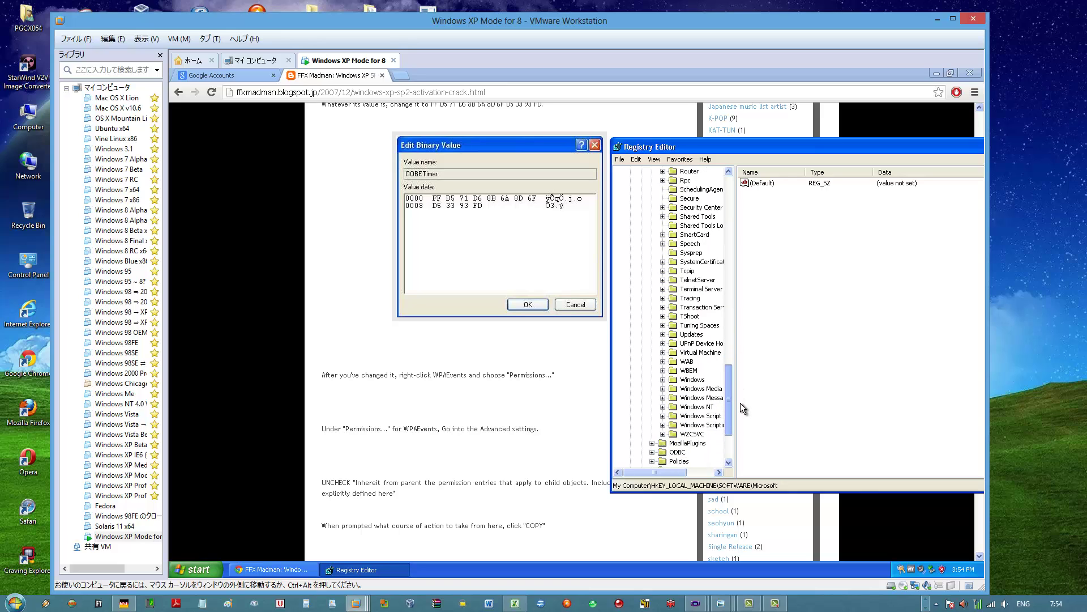
pyautogui.doubleClick(711, 407)
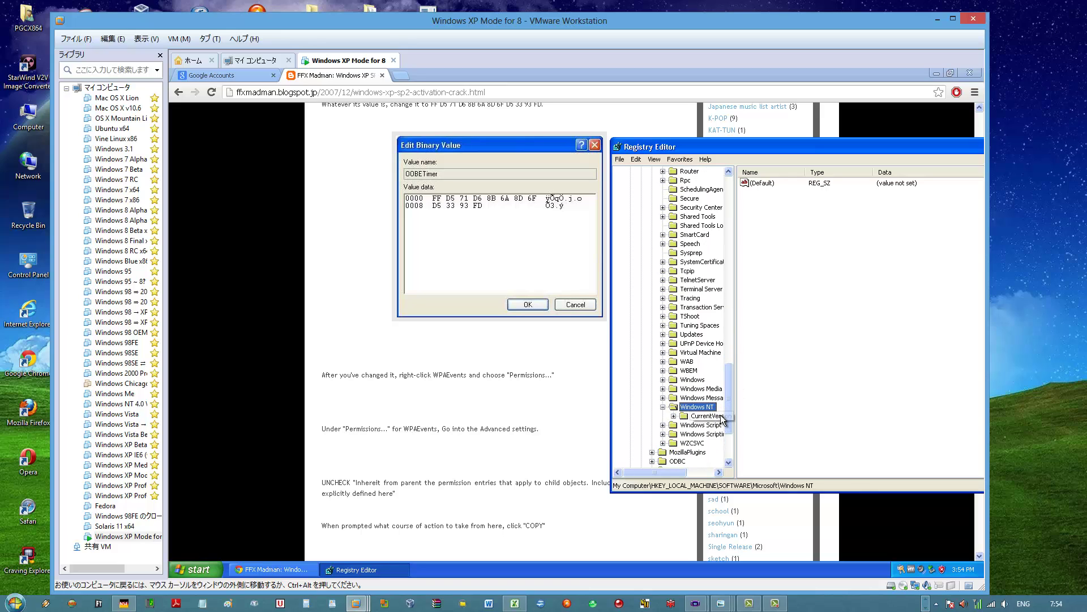
pyautogui.doubleClick(707, 416)
pyautogui.moveTo(730, 379); pyautogui.dragTo(732, 437)
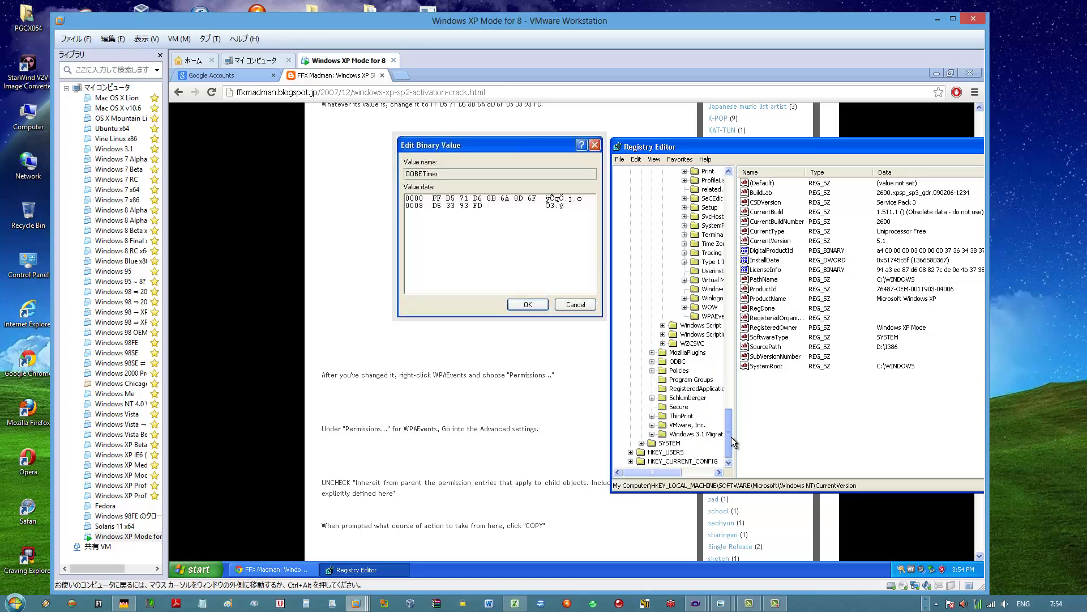
pyautogui.click(715, 316)
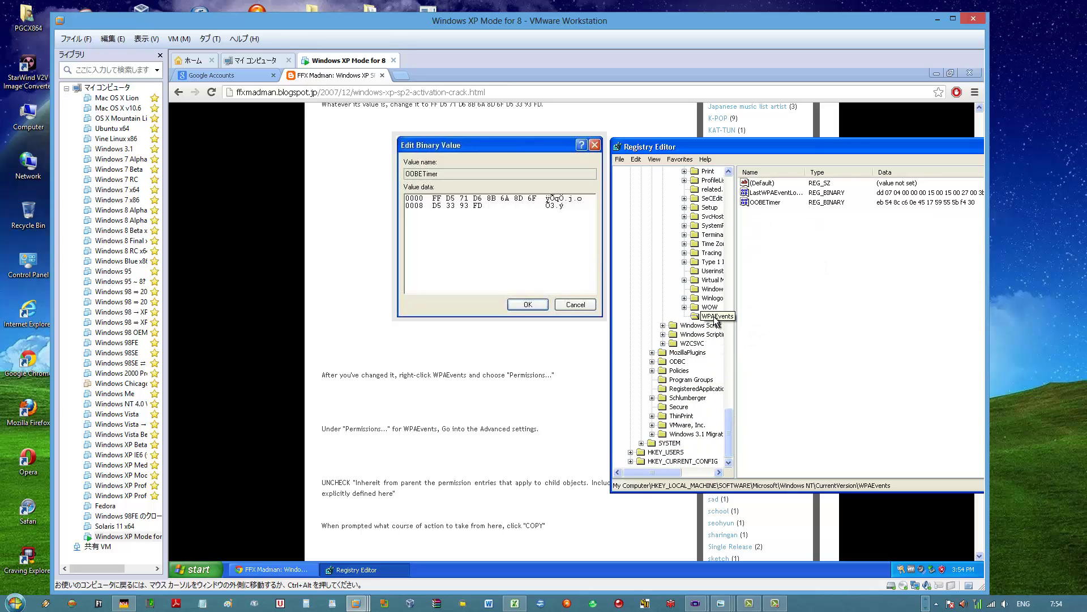
# Replace the binary data of the OOBETimer value with FF D5 71 D6 8B 6A 8D 6F D5 33 93 FD
pyautogui.doubleClick(764, 202)
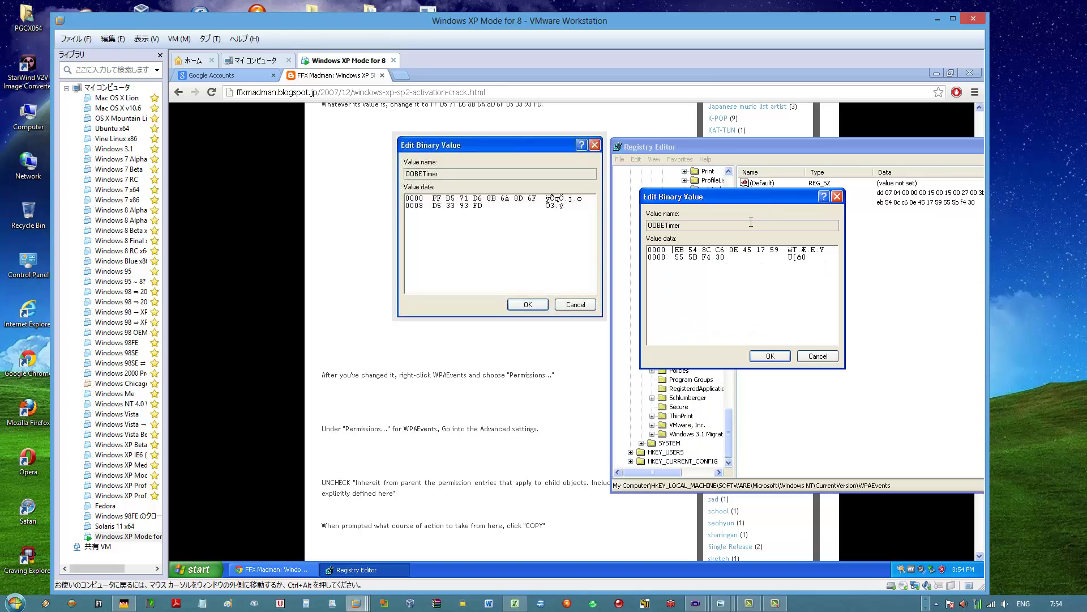
pyautogui.hotkey('ctrl', 'a')
pyautogui.press('Delete')
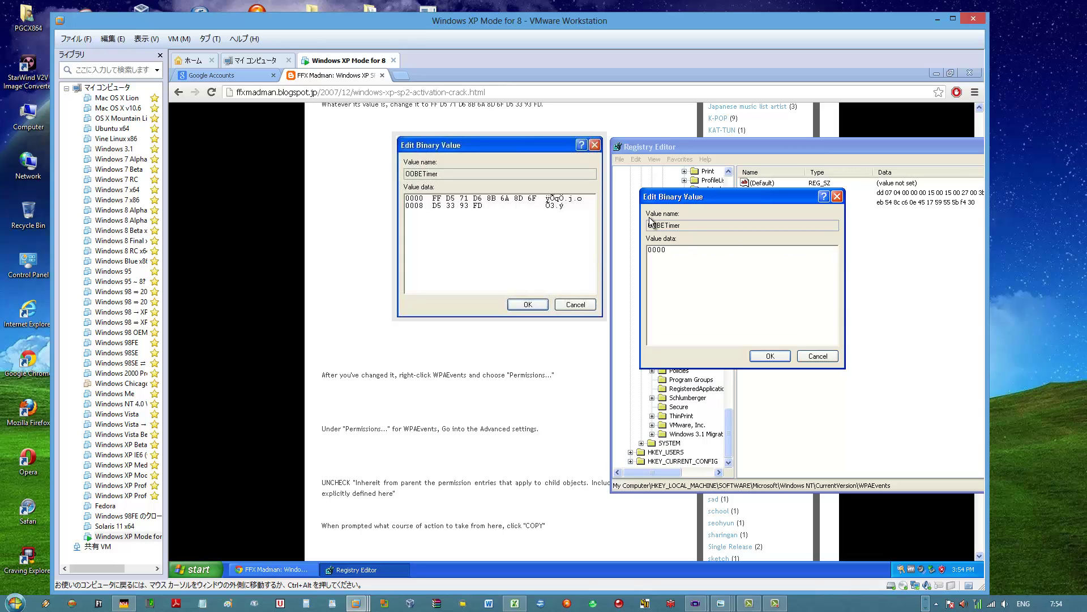
pyautogui.write('F')
pyautogui.write('FD')
pyautogui.write('57')
pyautogui.write('D')
pyautogui.write('68B')
pyautogui.write('68B6')
pyautogui.write('A8')
pyautogui.write('D6')
pyautogui.write('D')
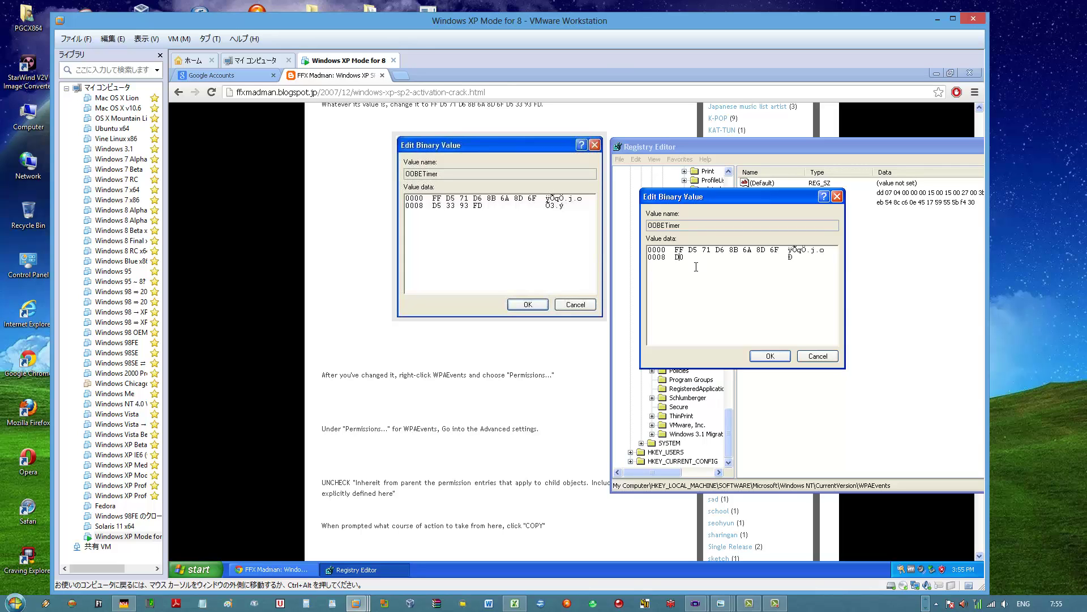
pyautogui.write('53393F')
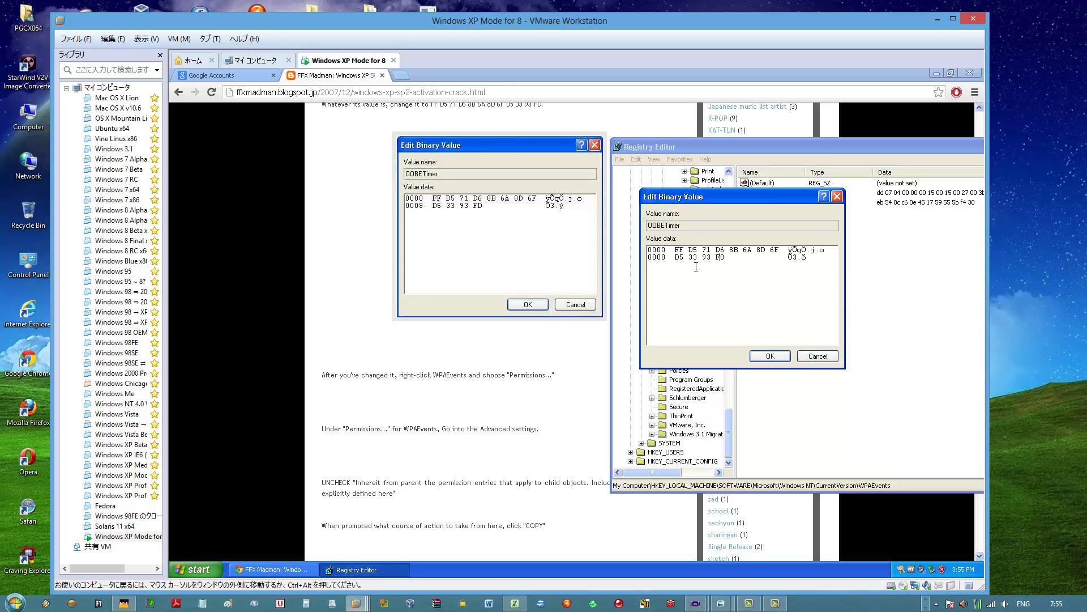